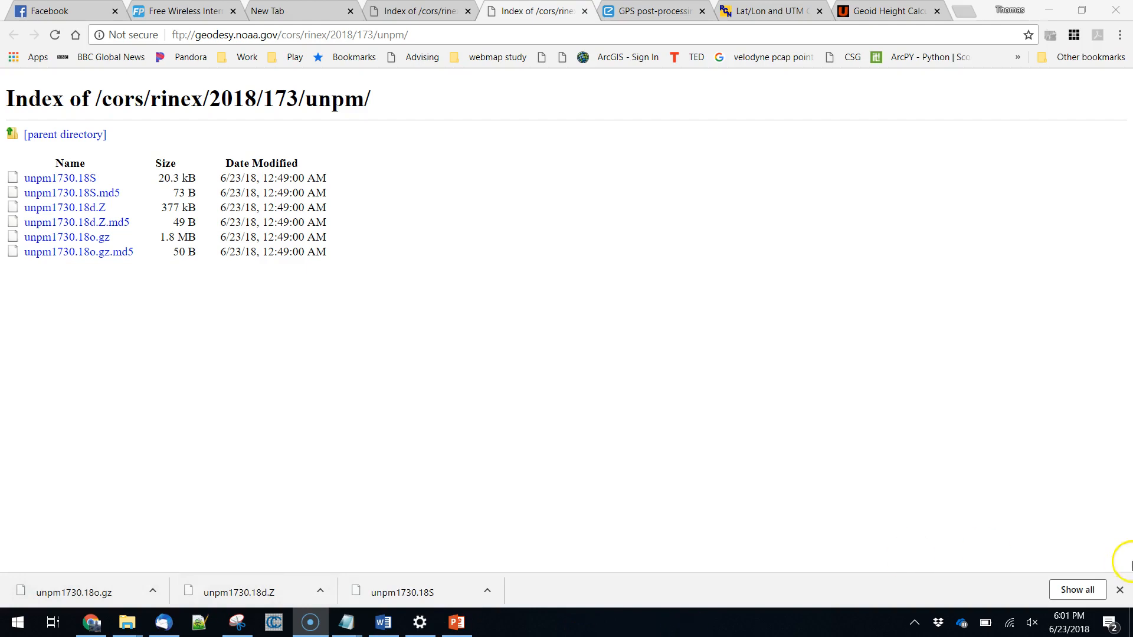
{"action": "left_click", "coordinate": [1119, 590]}
{"action": "key", "text": "ctrl+l"}
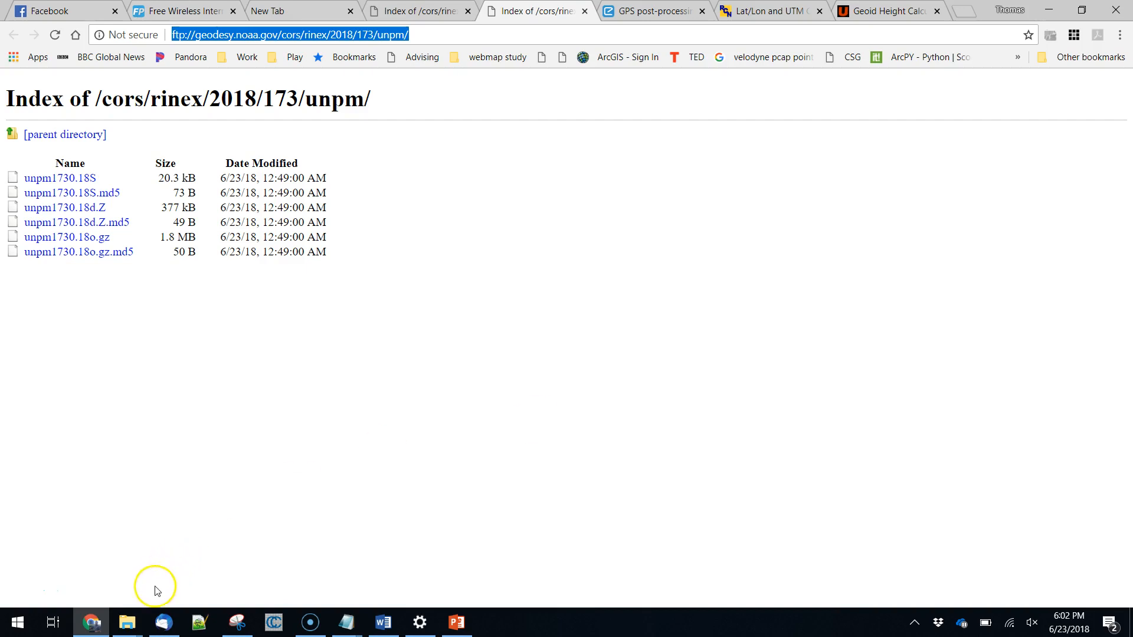
{"action": "left_click", "coordinate": [127, 628]}
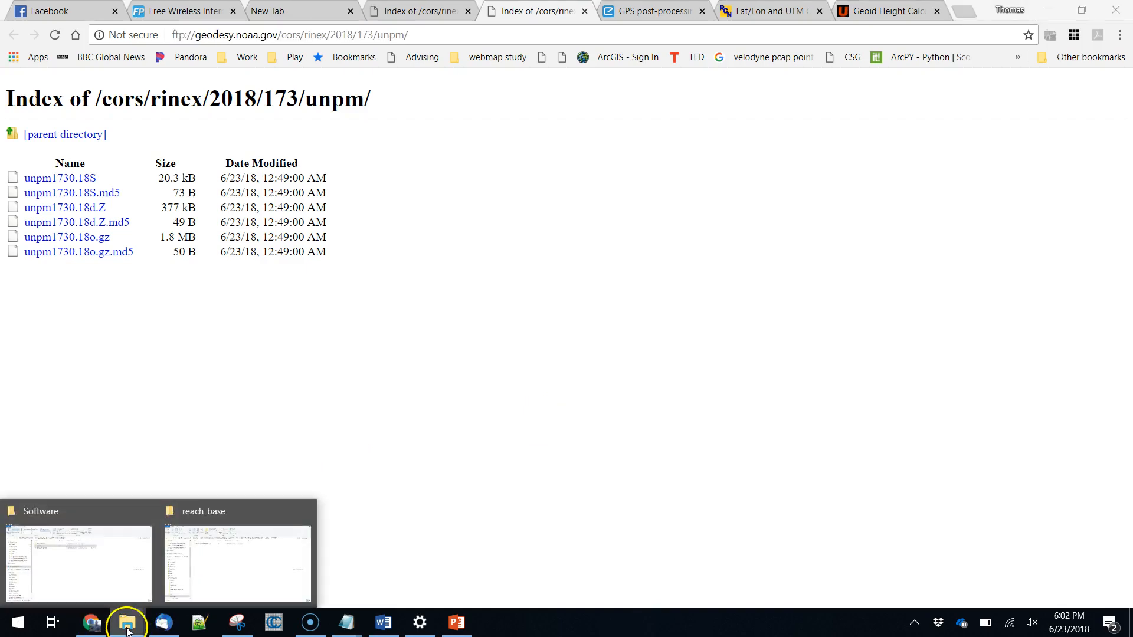
{"action": "left_click", "coordinate": [230, 569]}
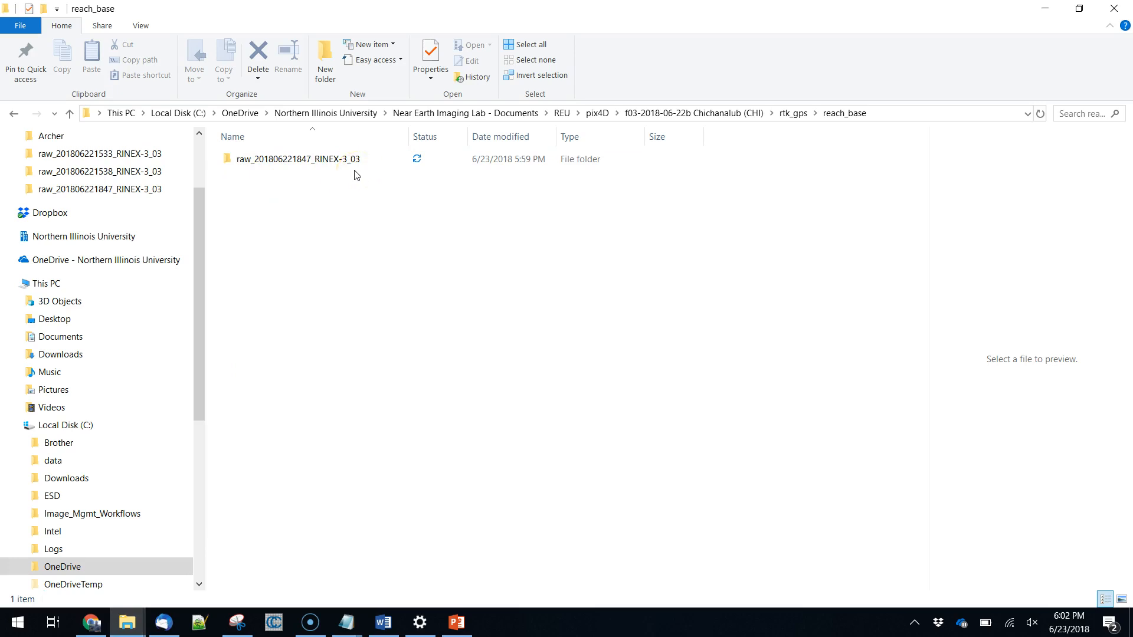
{"action": "left_click", "coordinate": [318, 167]}
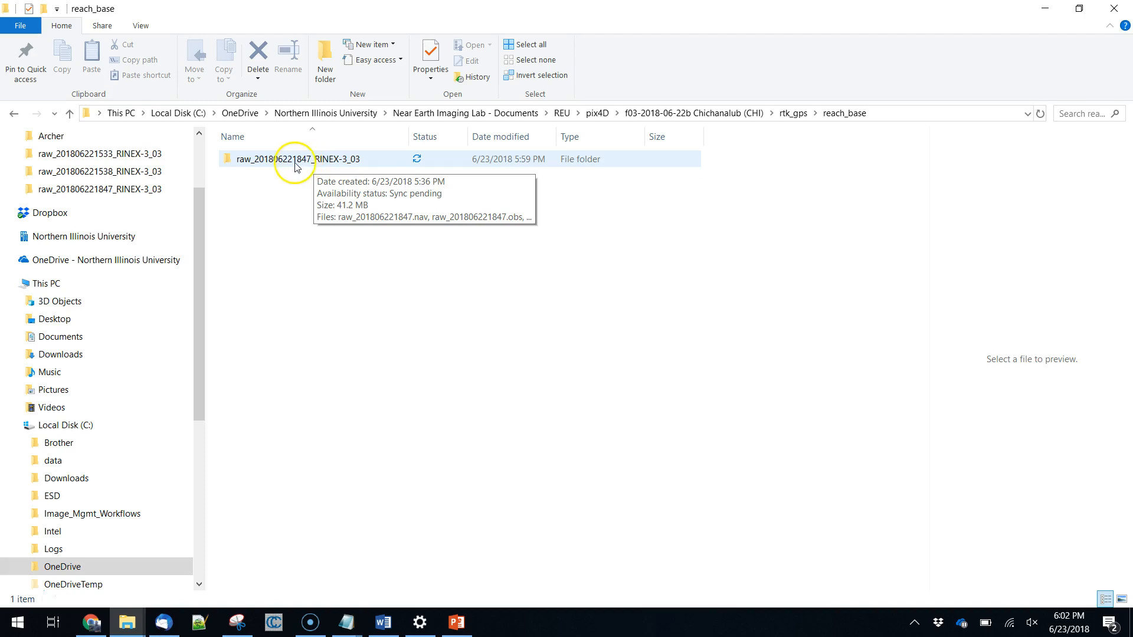
{"action": "double_click", "coordinate": [300, 160]}
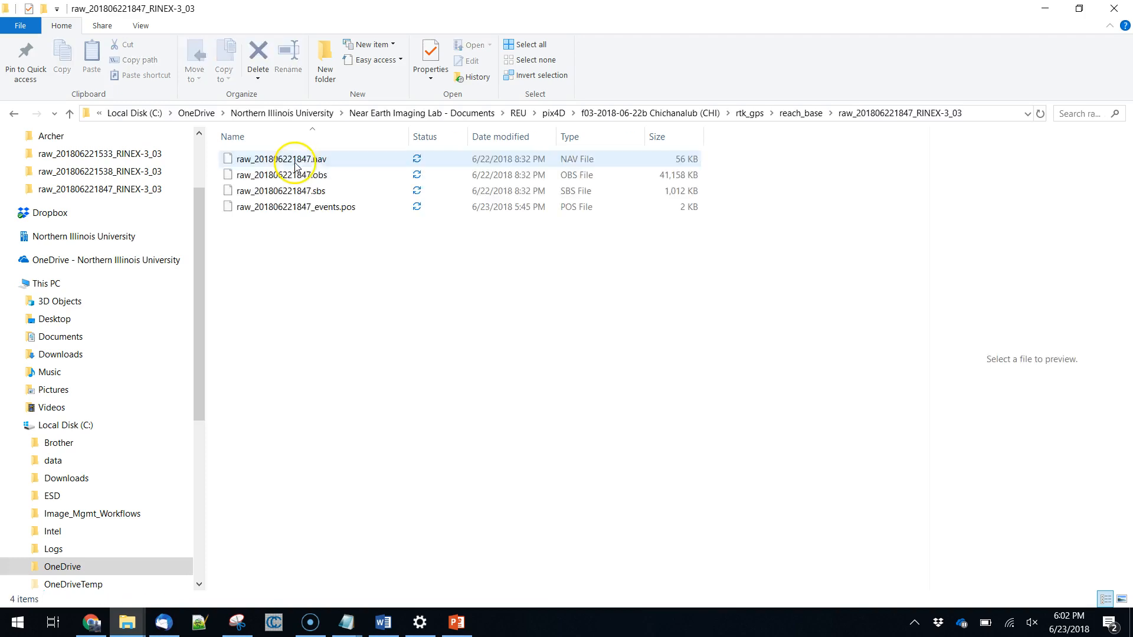
{"action": "left_click", "coordinate": [341, 176]}
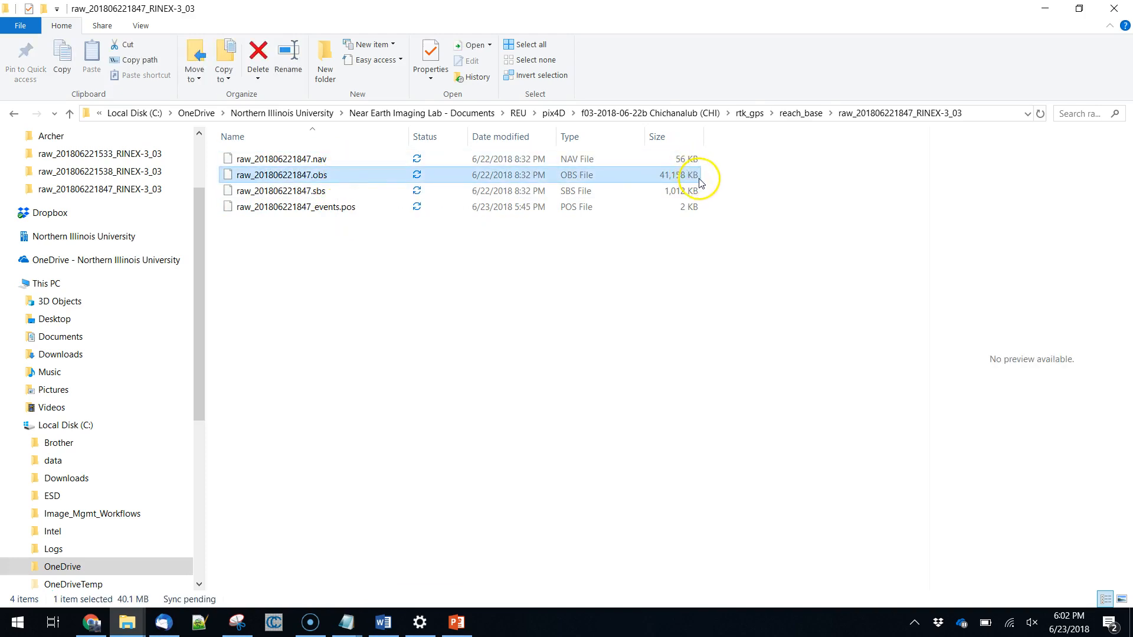
{"action": "left_click", "coordinate": [357, 162]}
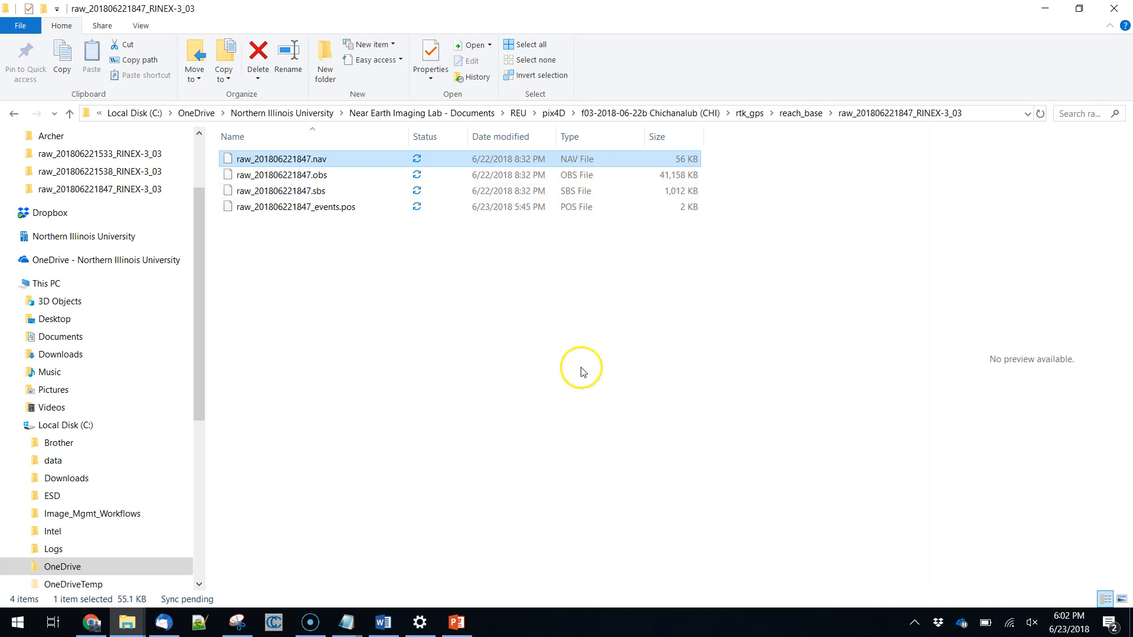
Go up to the rtk_gps folder and switch to the browser to locate unpm1730.18o.gz in the NOAA CORS listing.
{"action": "left_click", "coordinate": [797, 114]}
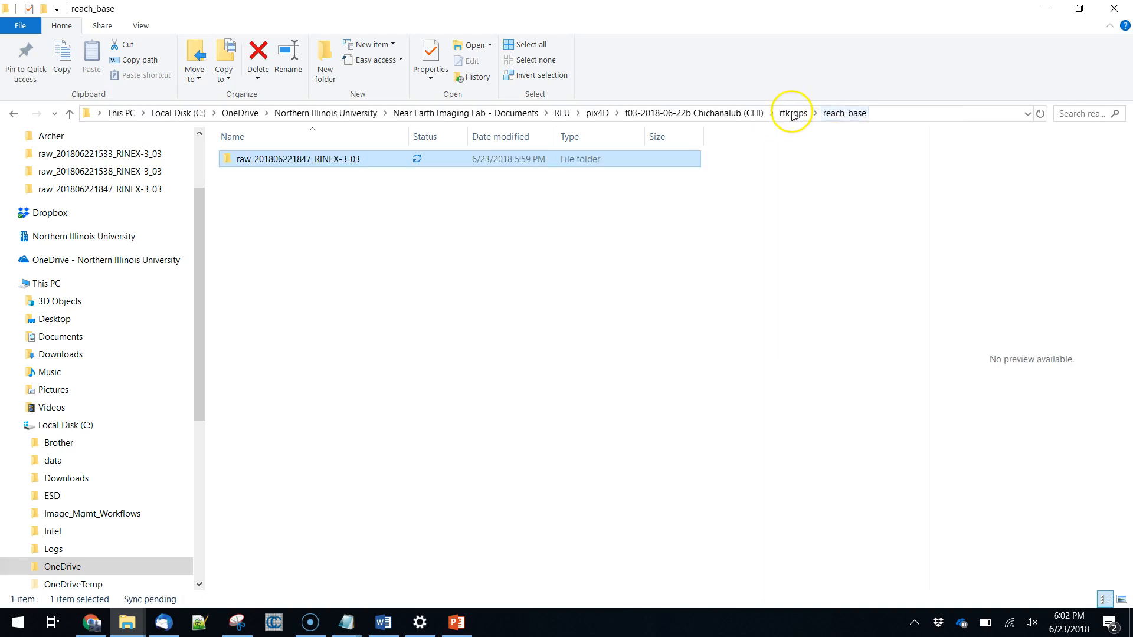
{"action": "left_click", "coordinate": [791, 114]}
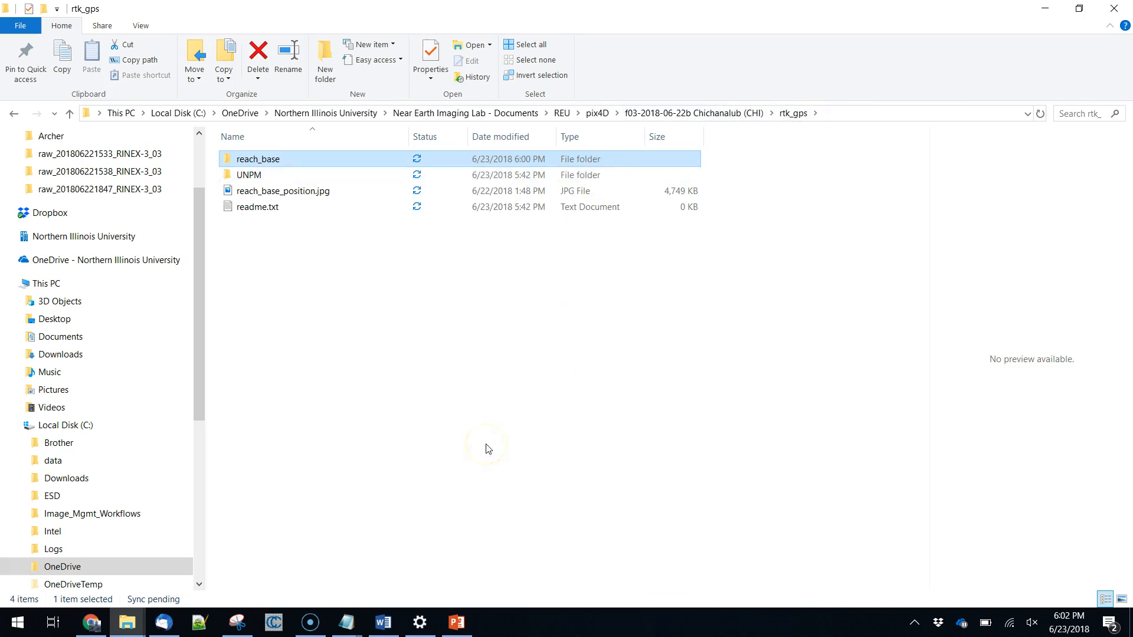
{"action": "key", "text": "alt+Tab"}
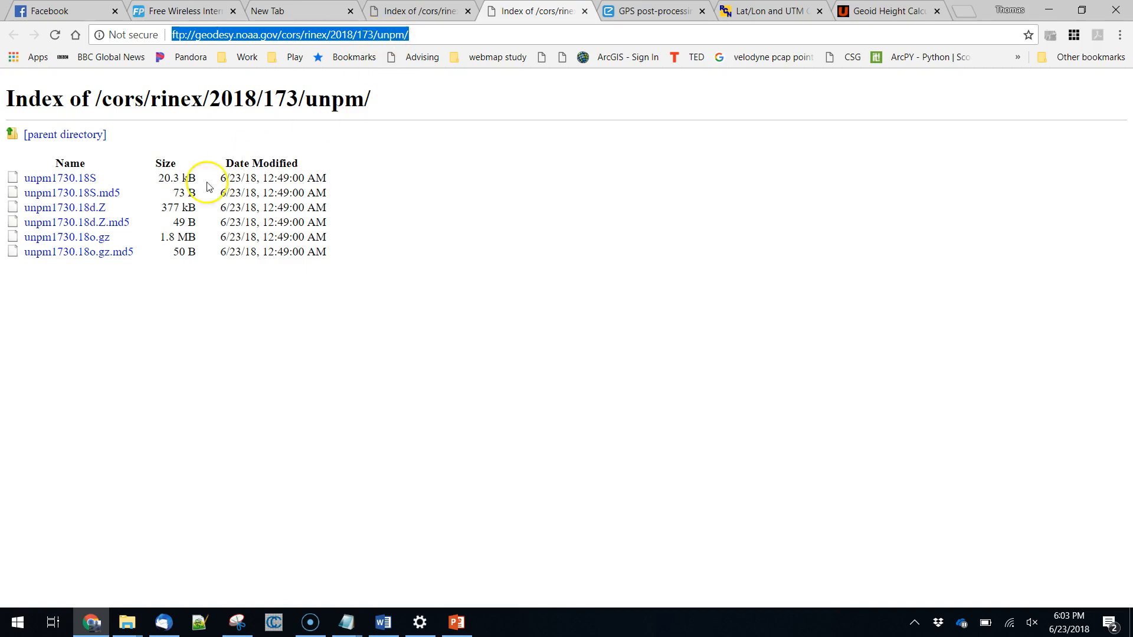
{"action": "left_click", "coordinate": [109, 239]}
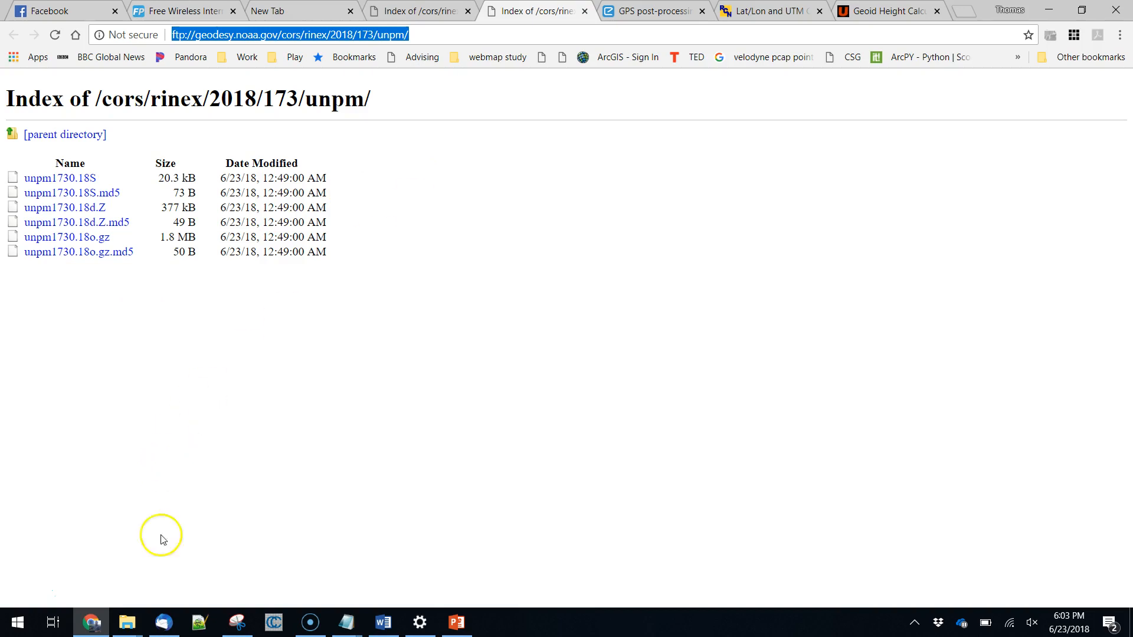
Switch to File Explorer and open the unpm1730.18o folder inside UNPM to check the extracted observation file.
{"action": "left_click", "coordinate": [127, 627]}
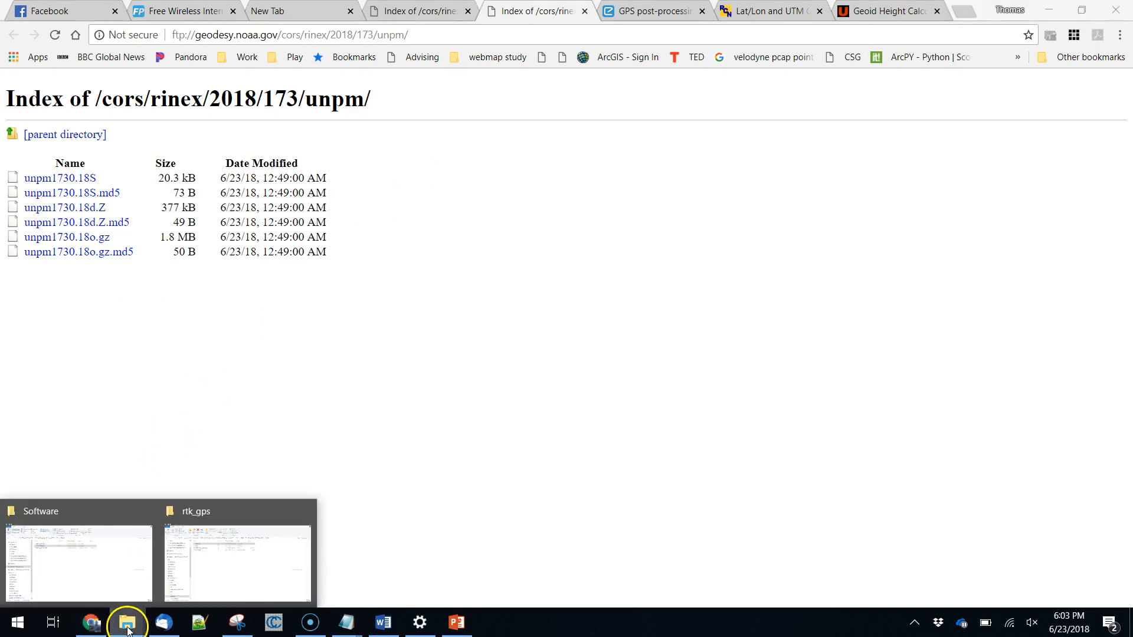
{"action": "left_click", "coordinate": [195, 576]}
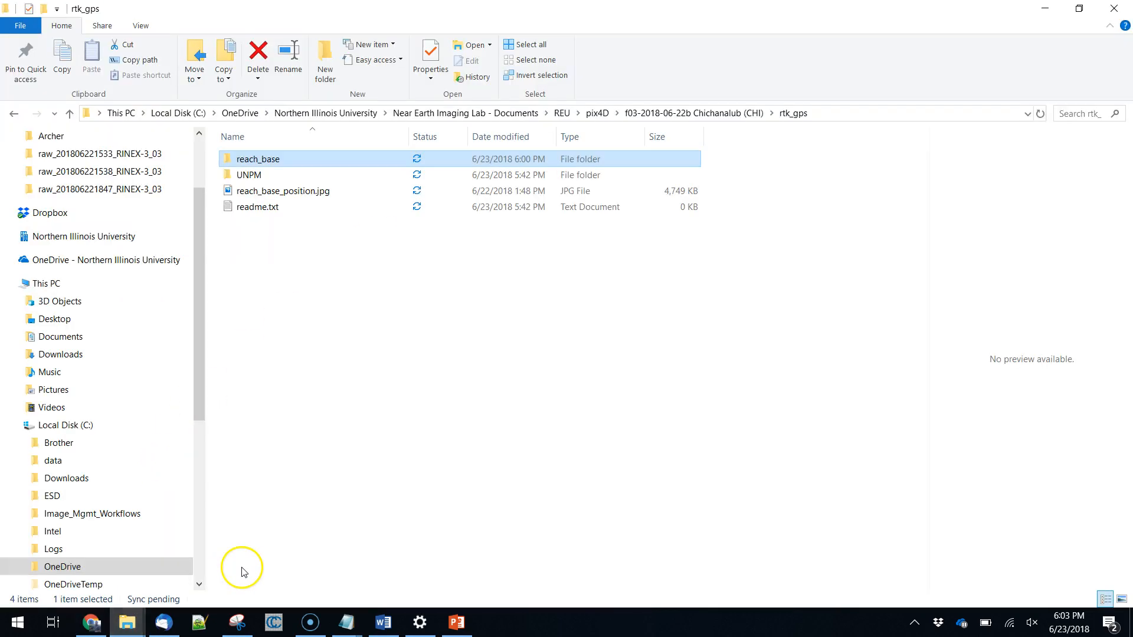
{"action": "double_click", "coordinate": [278, 177]}
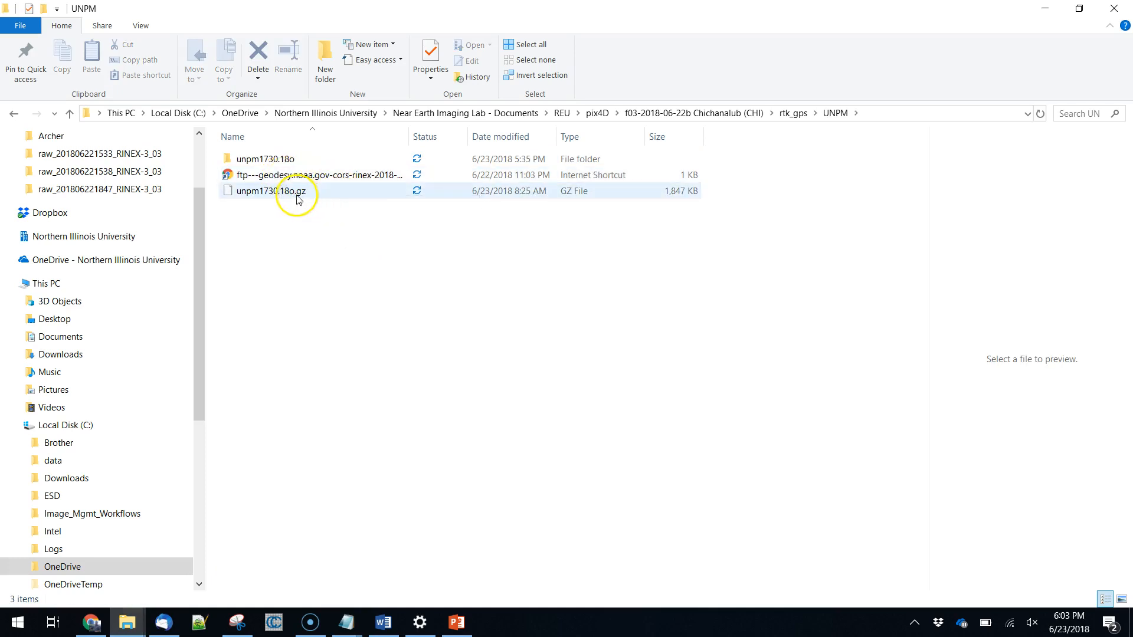
{"action": "double_click", "coordinate": [286, 163]}
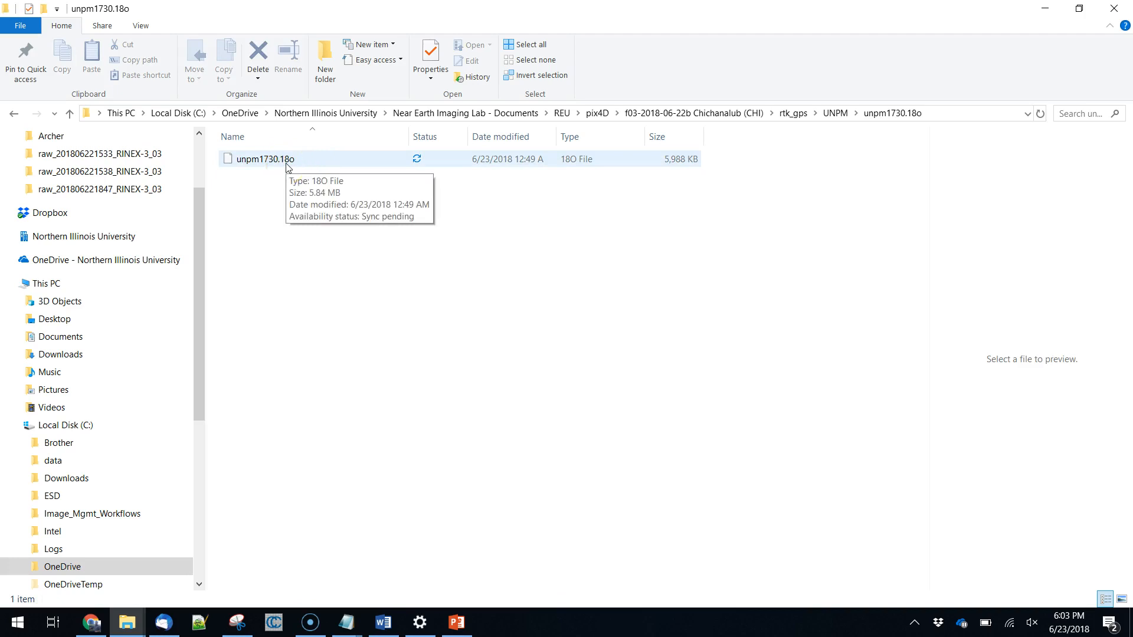
Switch to the browser and view the Emlid GPS post-processing page with the RTKLIB downloads.
{"action": "key", "text": "alt+Tab"}
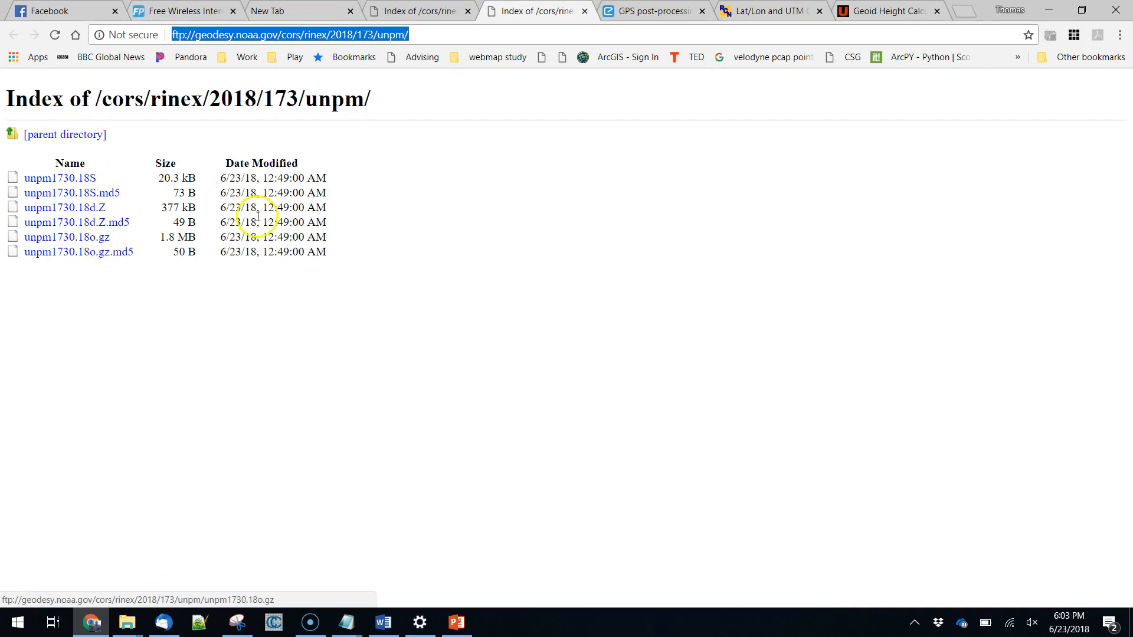
{"action": "left_click", "coordinate": [651, 11]}
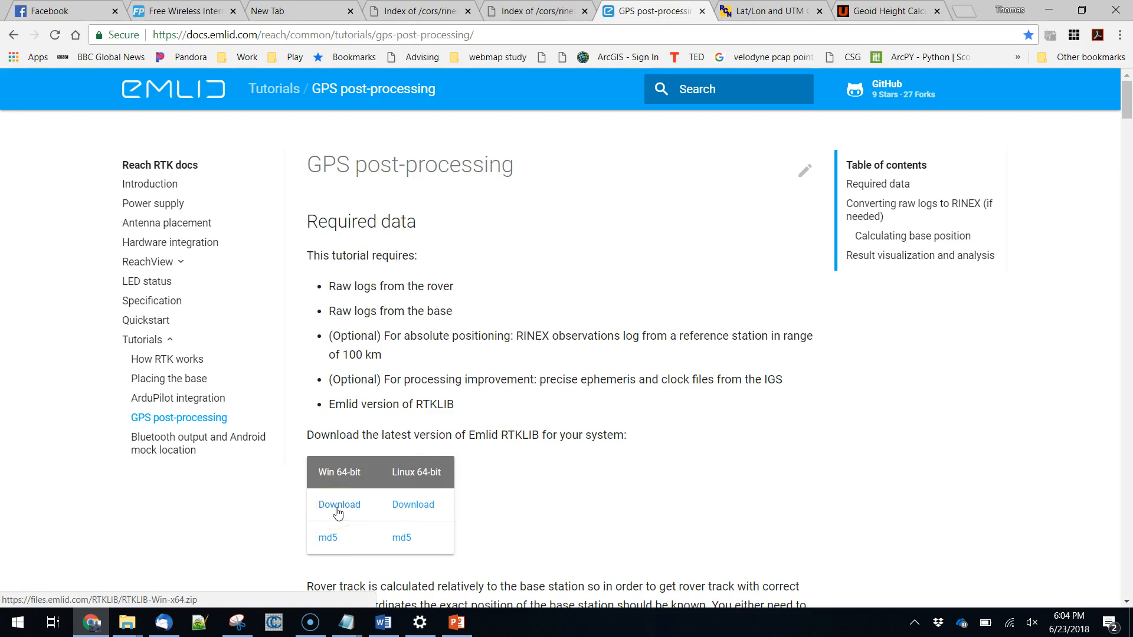
Launch rtkpost.exe from the win_build_64bit folder of RTKLIB-Win-x64 in the Software folder.
{"action": "mouse_move", "coordinate": [128, 630]}
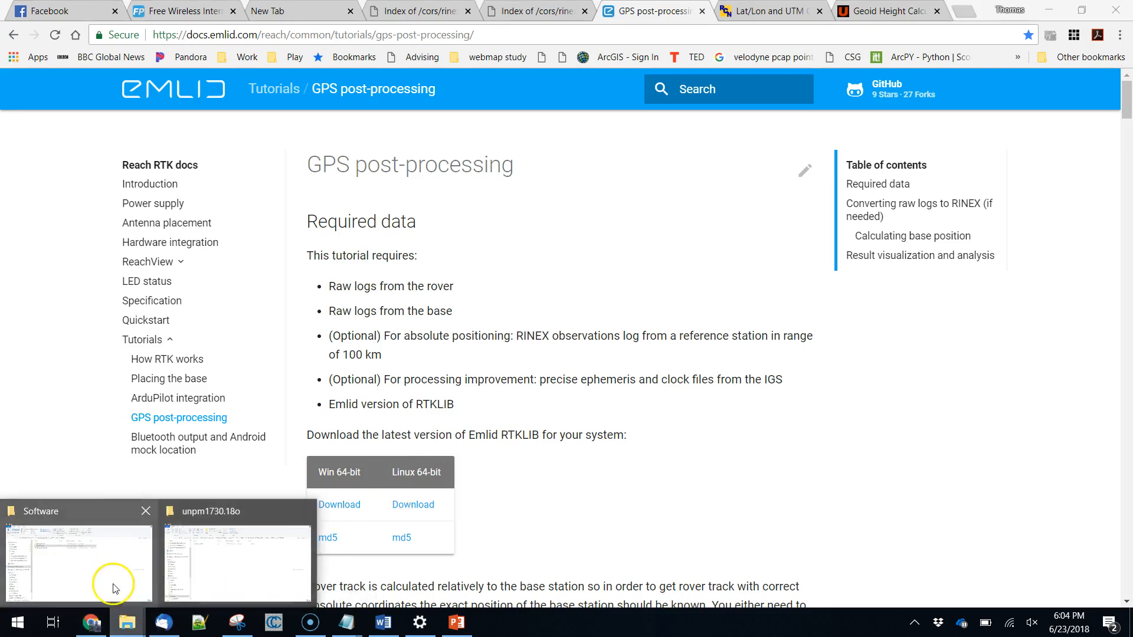
{"action": "left_click", "coordinate": [110, 570]}
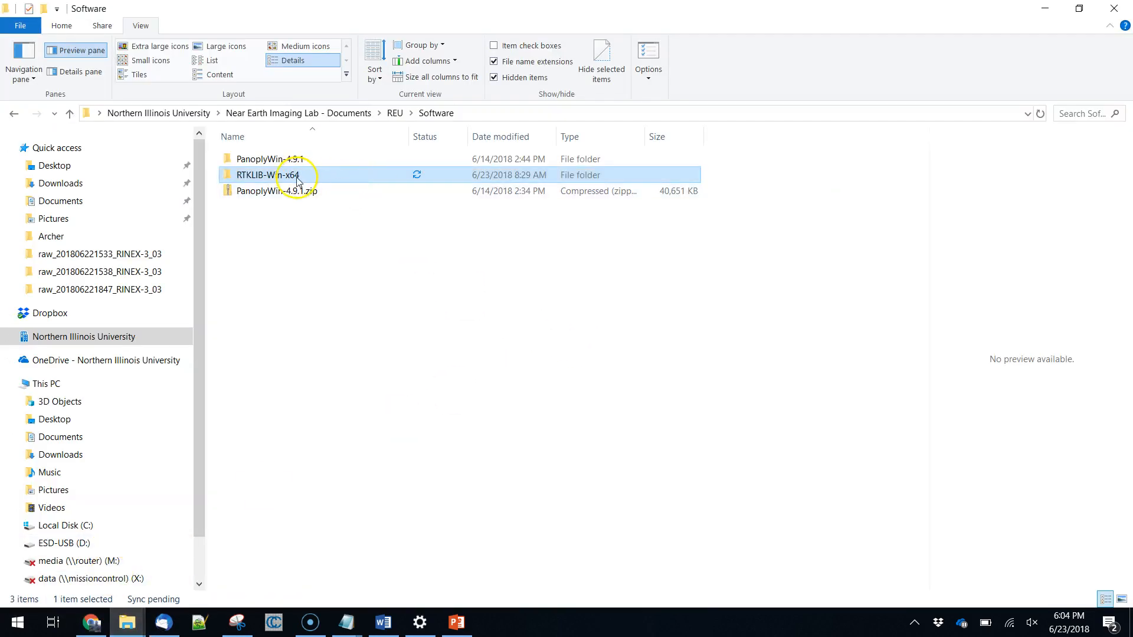
{"action": "double_click", "coordinate": [274, 175]}
{"action": "double_click", "coordinate": [276, 159]}
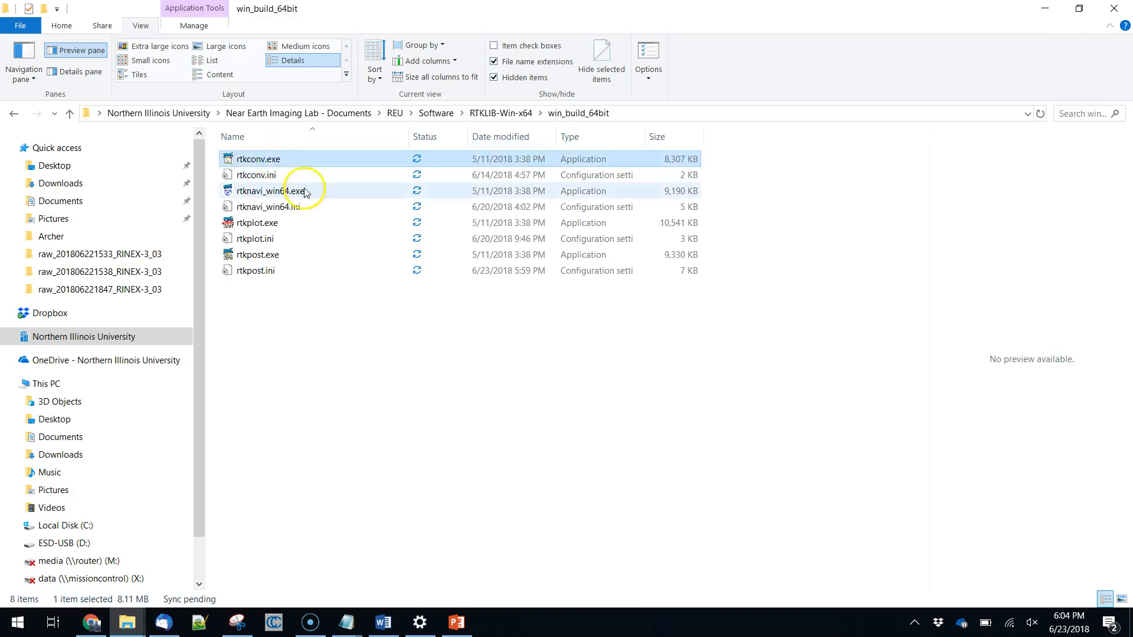
{"action": "left_click", "coordinate": [263, 257]}
{"action": "double_click", "coordinate": [264, 257]}
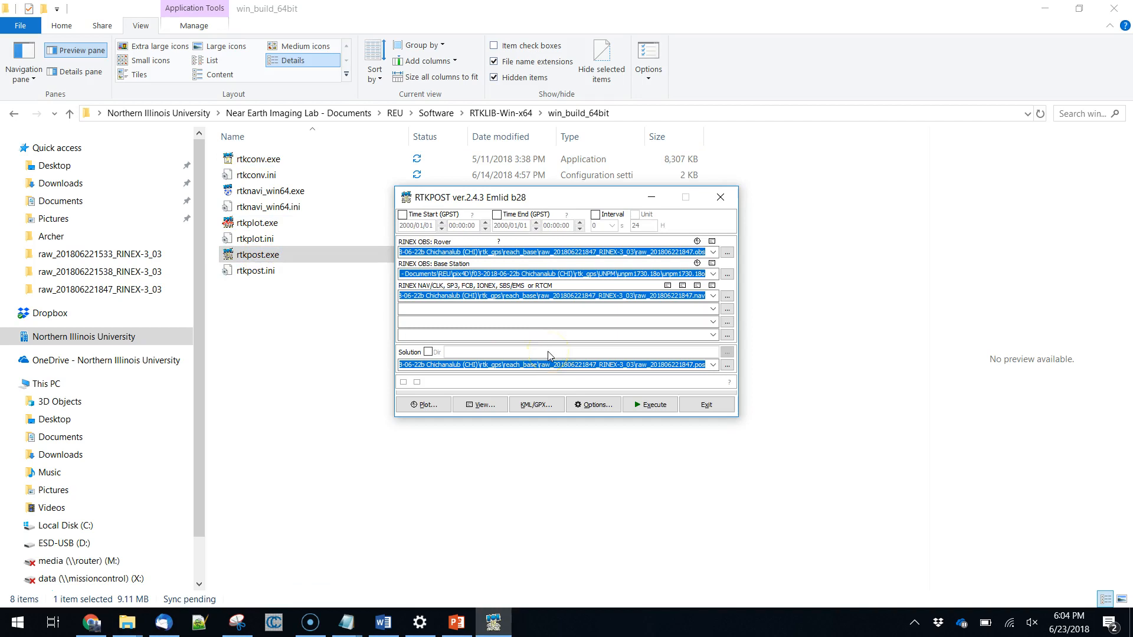
Clear the existing rover, base station, navigation and solution file paths in RTKPOST.
{"action": "double_click", "coordinate": [653, 252]}
{"action": "key", "text": "ctrl+a"}
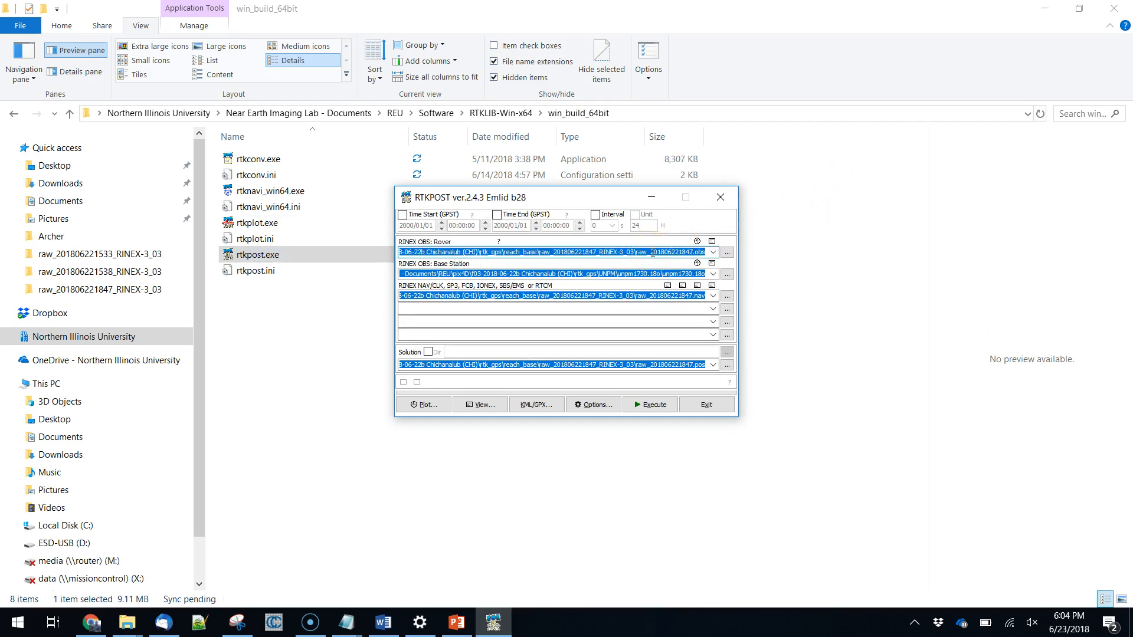
{"action": "key", "text": "Delete"}
{"action": "left_click", "coordinate": [648, 274]}
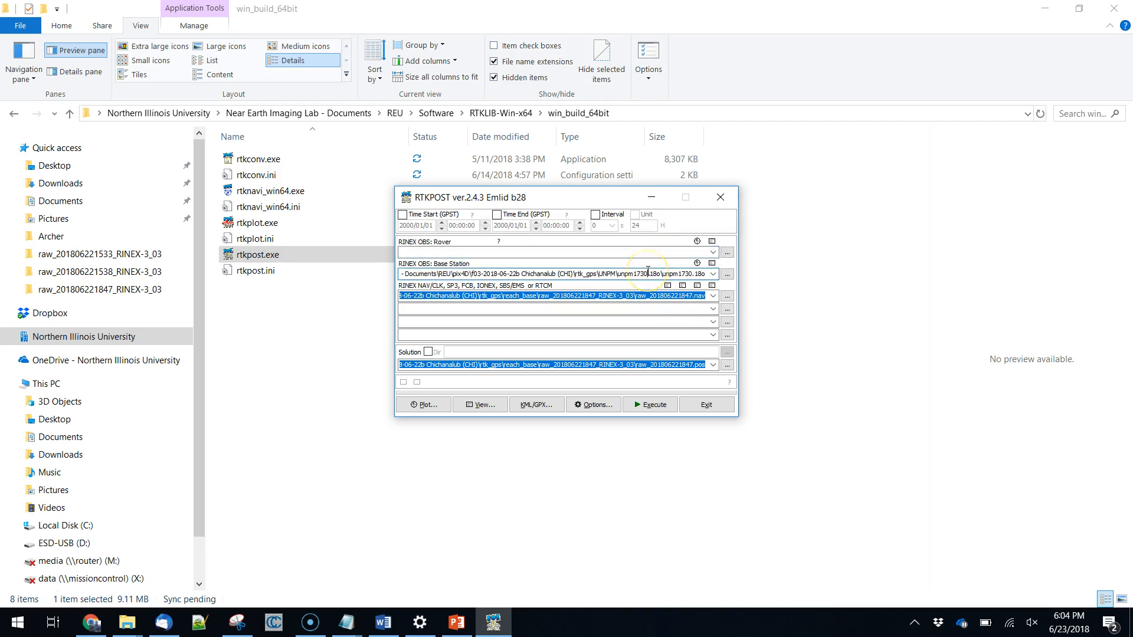
{"action": "key", "text": "ctrl+a"}
{"action": "key", "text": "Delete"}
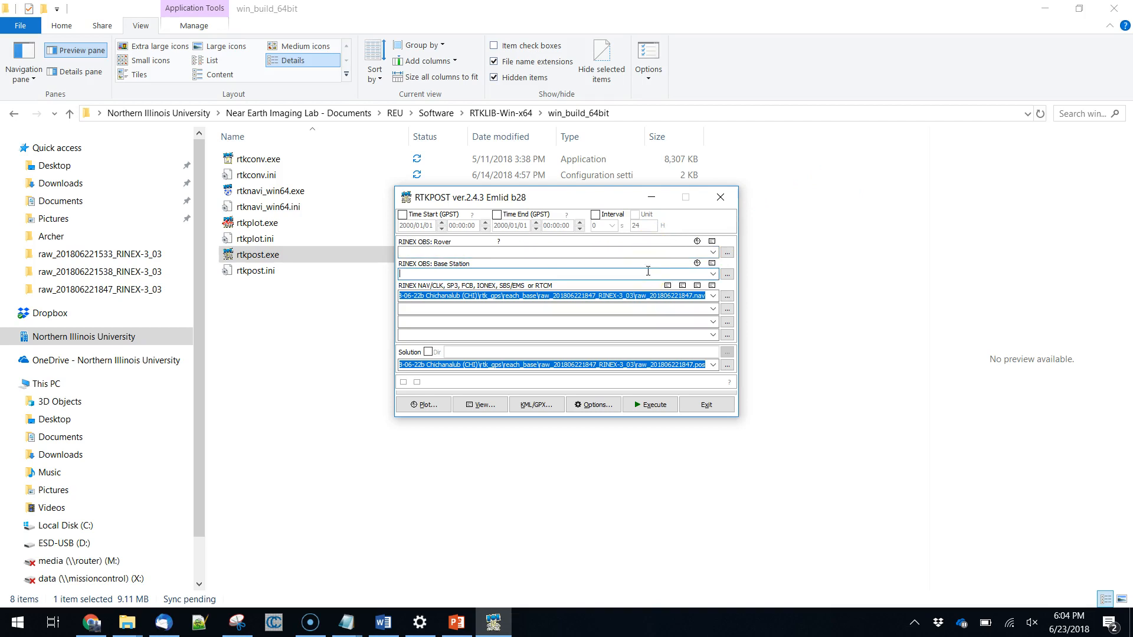
{"action": "double_click", "coordinate": [631, 297]}
{"action": "key", "text": "ctrl+a"}
{"action": "key", "text": "Delete"}
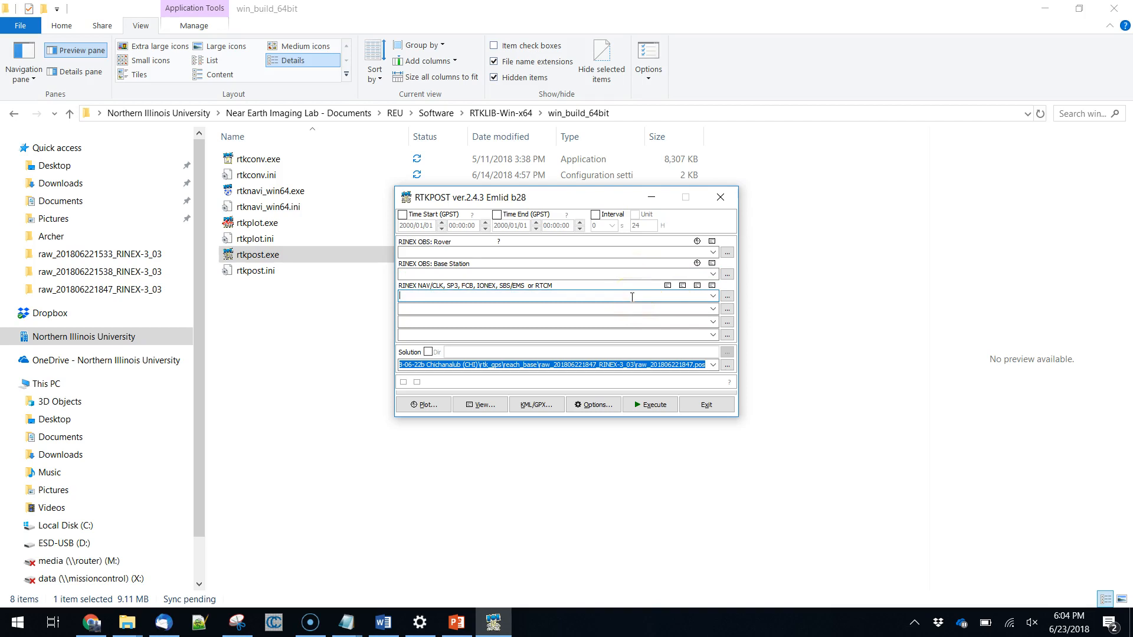
{"action": "left_click", "coordinate": [661, 365]}
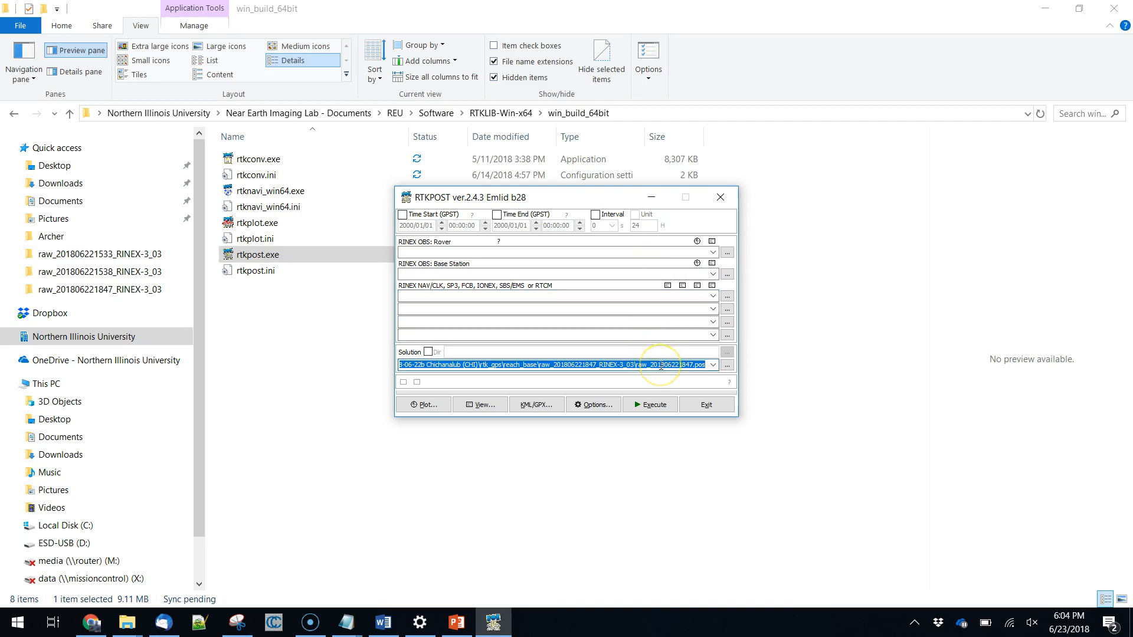
{"action": "key", "text": "Delete"}
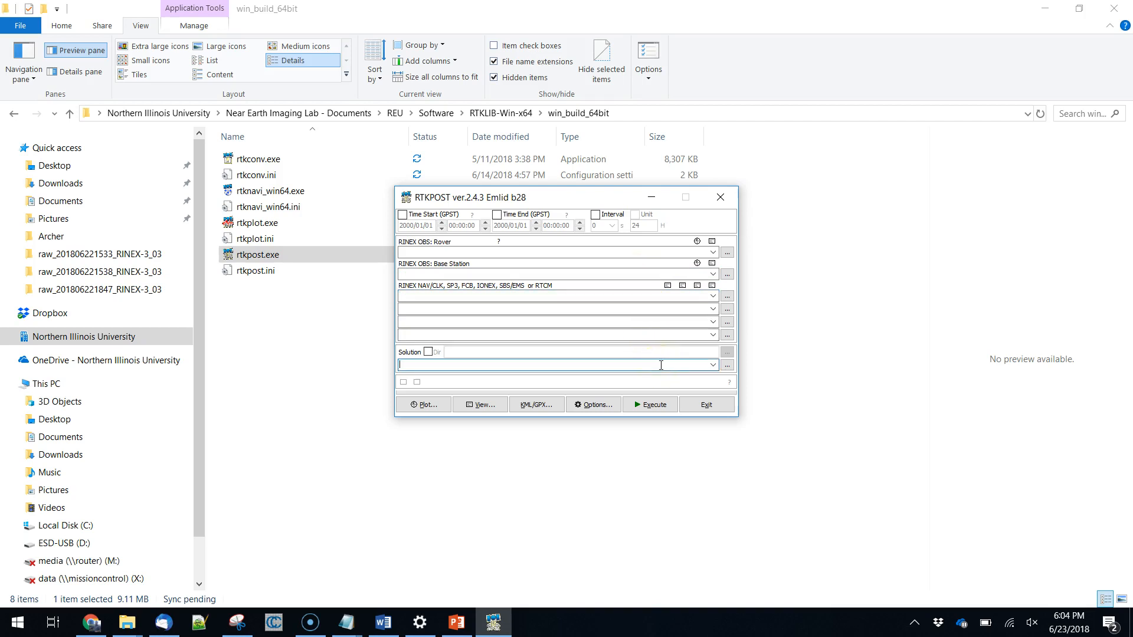
{"action": "left_click", "coordinate": [726, 253]}
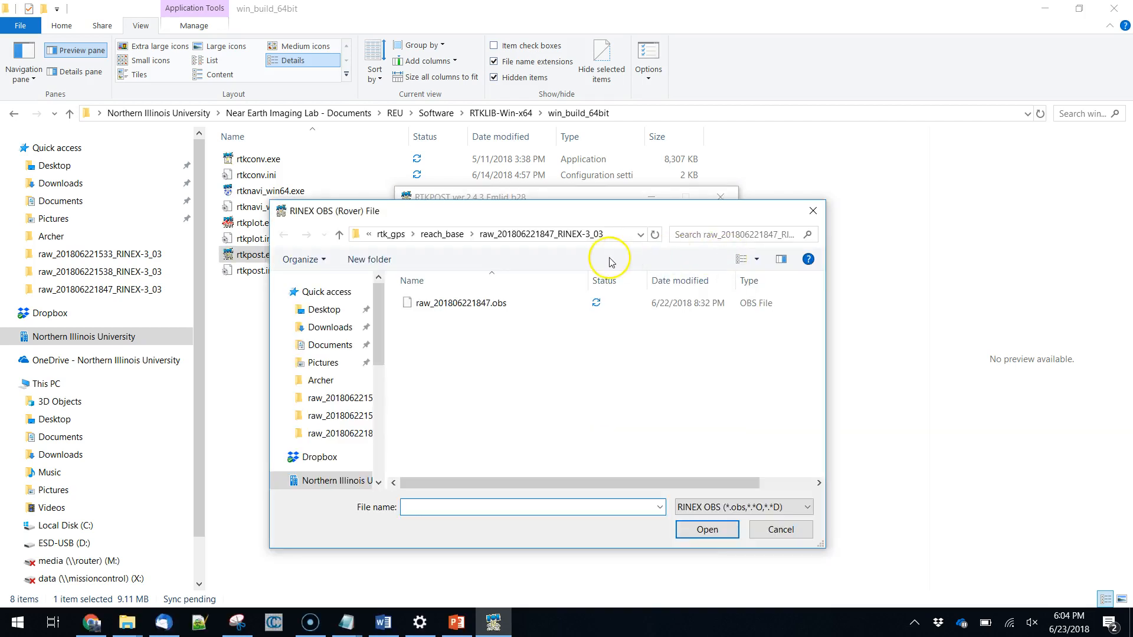
{"action": "left_click", "coordinate": [389, 235]}
{"action": "left_click", "coordinate": [482, 235]}
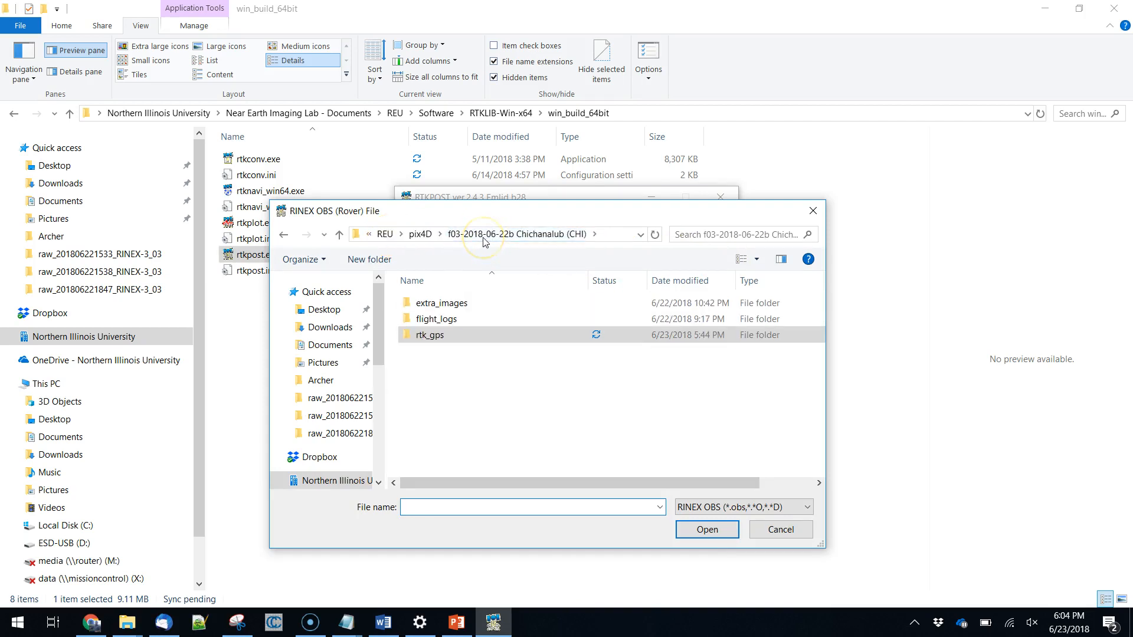
{"action": "left_click", "coordinate": [422, 335]}
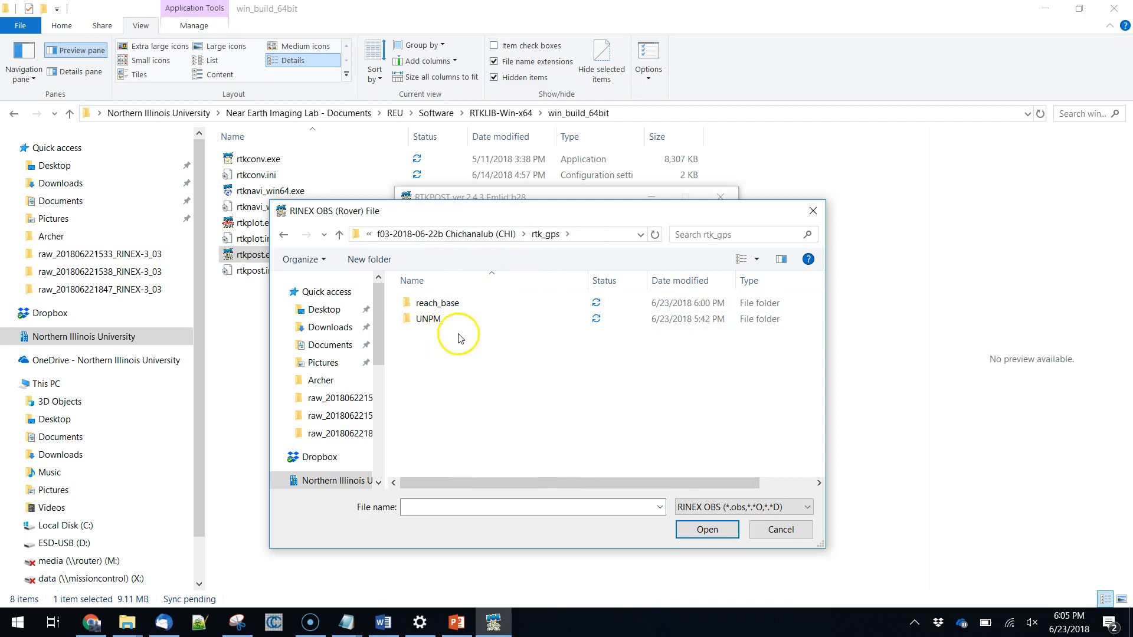
{"action": "double_click", "coordinate": [446, 306]}
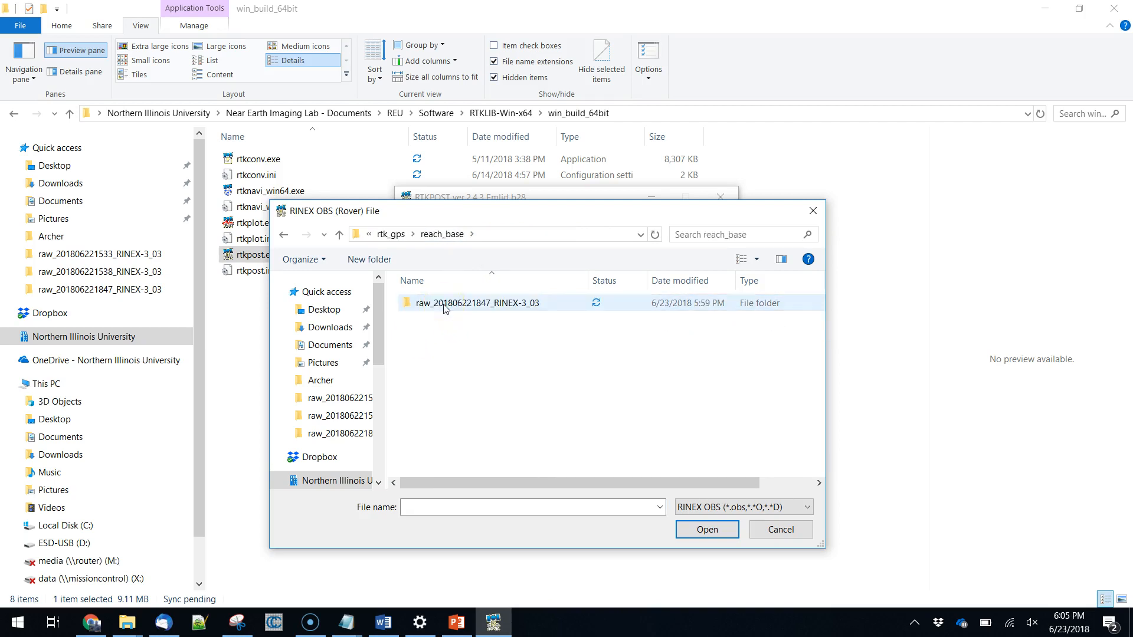
{"action": "double_click", "coordinate": [445, 305]}
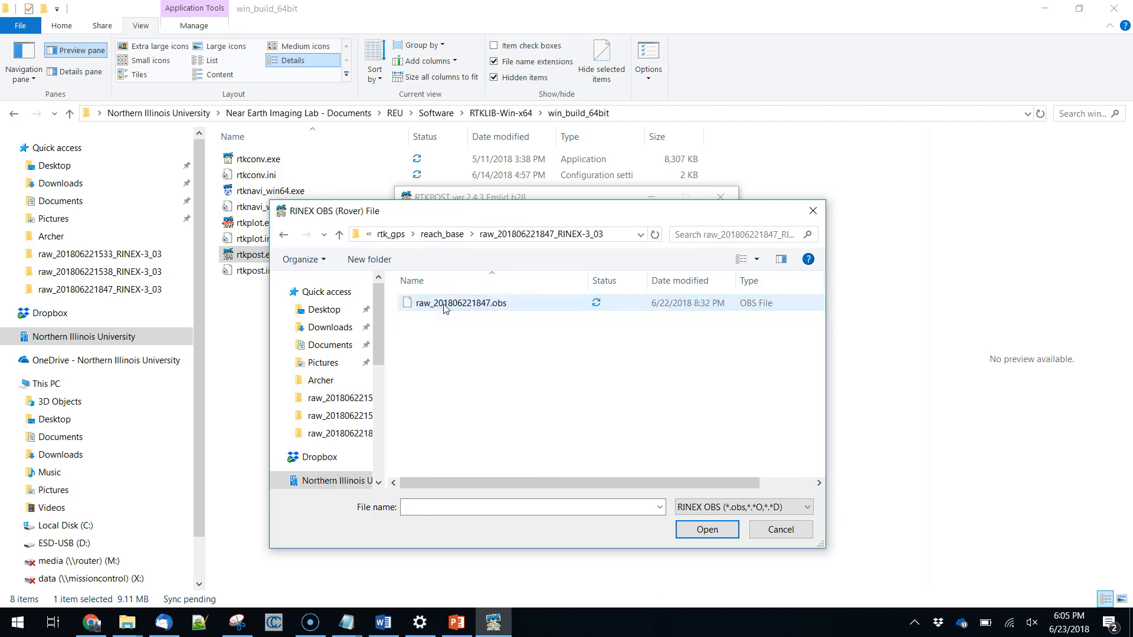
{"action": "left_click", "coordinate": [445, 306]}
{"action": "left_click", "coordinate": [713, 530]}
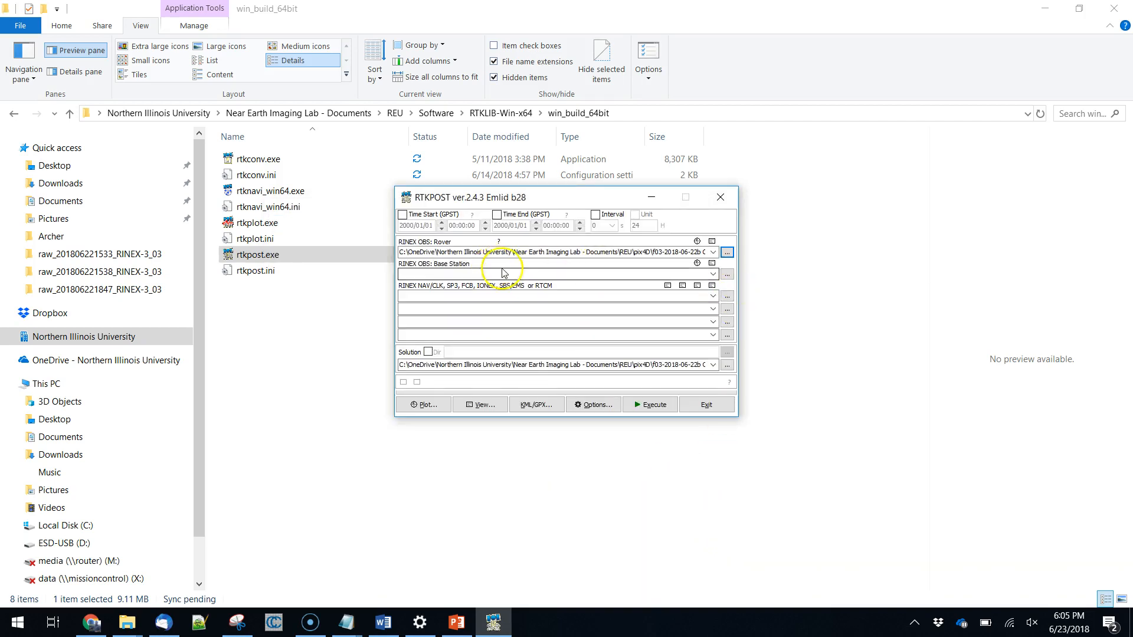
{"action": "left_click", "coordinate": [727, 274]}
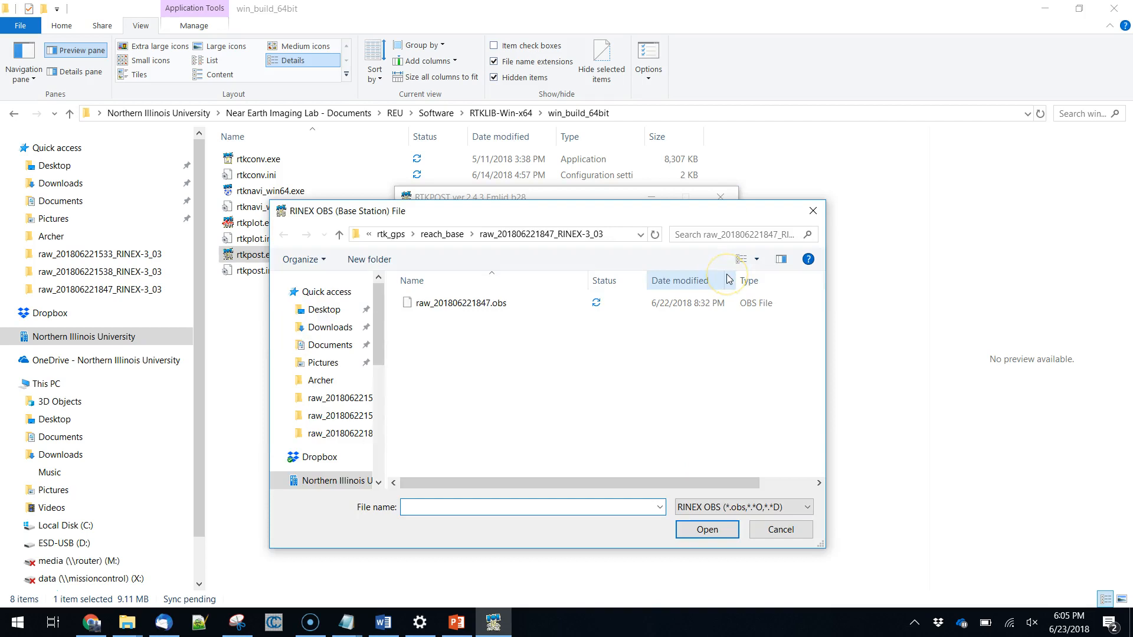
{"action": "left_click", "coordinate": [390, 234]}
{"action": "double_click", "coordinate": [497, 320]}
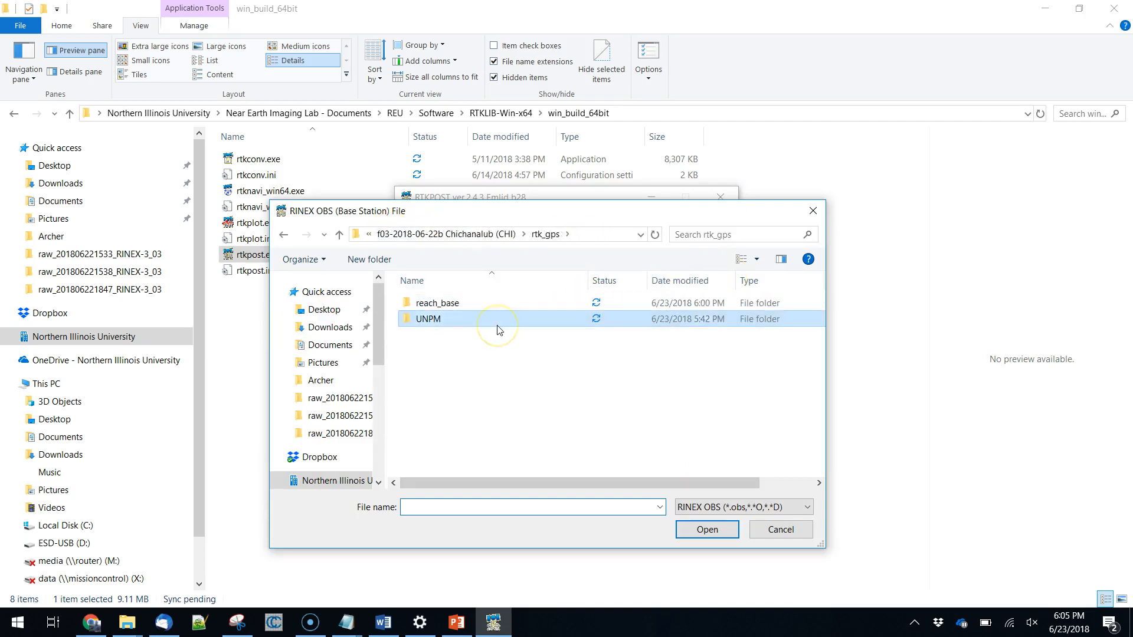
{"action": "left_click", "coordinate": [762, 512]}
{"action": "left_click", "coordinate": [761, 530]}
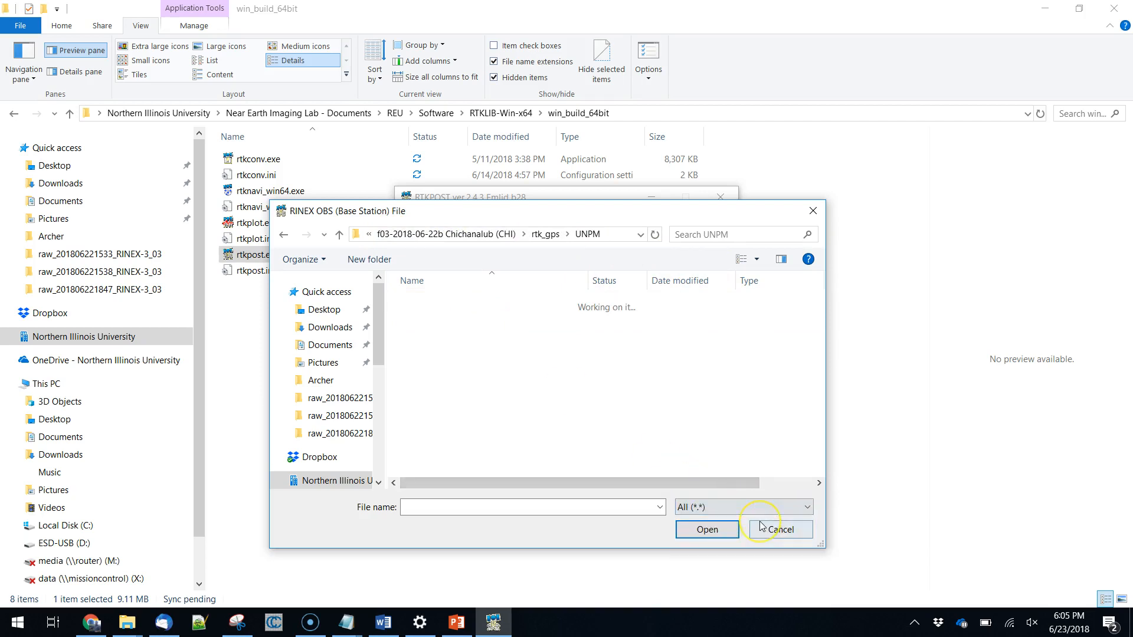
{"action": "left_click", "coordinate": [806, 509]}
{"action": "left_click", "coordinate": [725, 541]}
{"action": "left_click", "coordinate": [745, 509]}
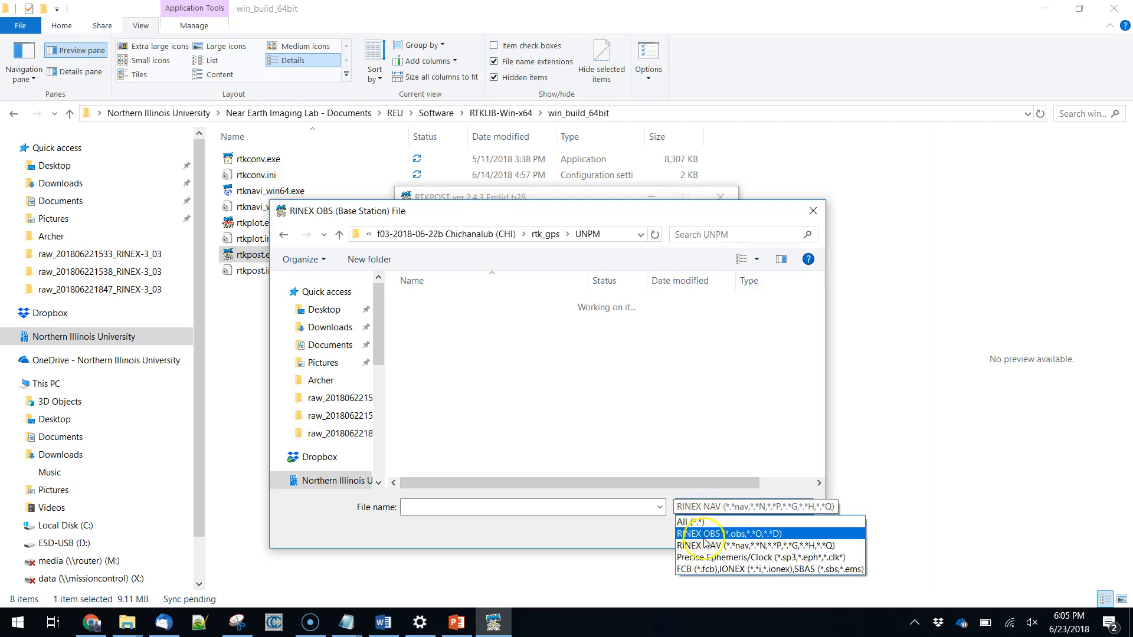
{"action": "left_click", "coordinate": [708, 559]}
{"action": "left_click", "coordinate": [743, 508]}
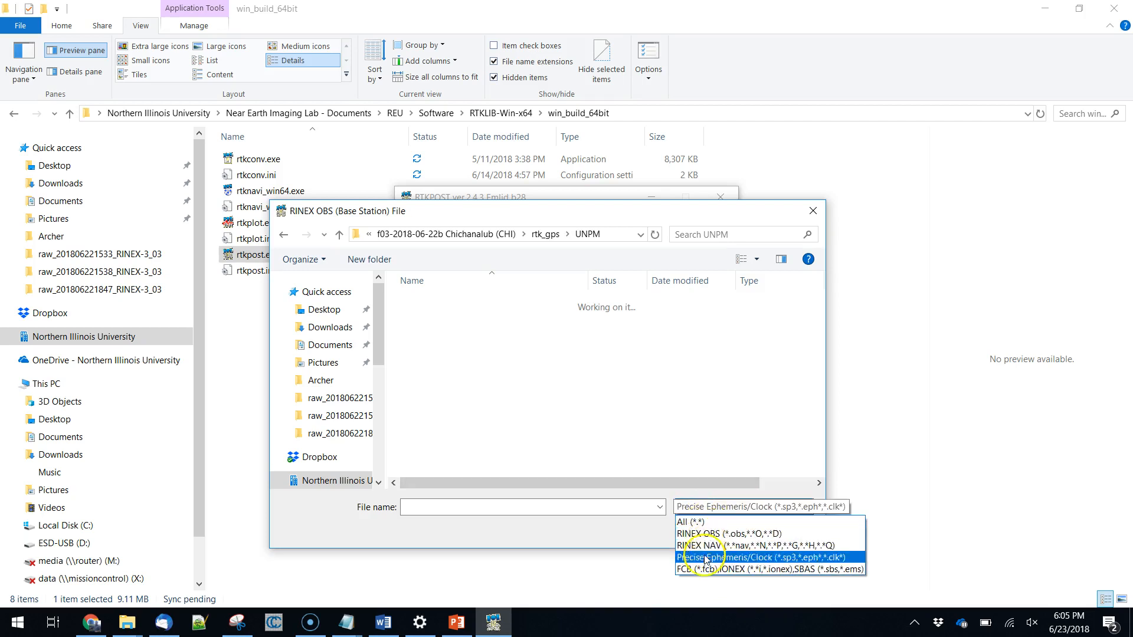
{"action": "left_click", "coordinate": [713, 570]}
{"action": "left_click", "coordinate": [778, 528]}
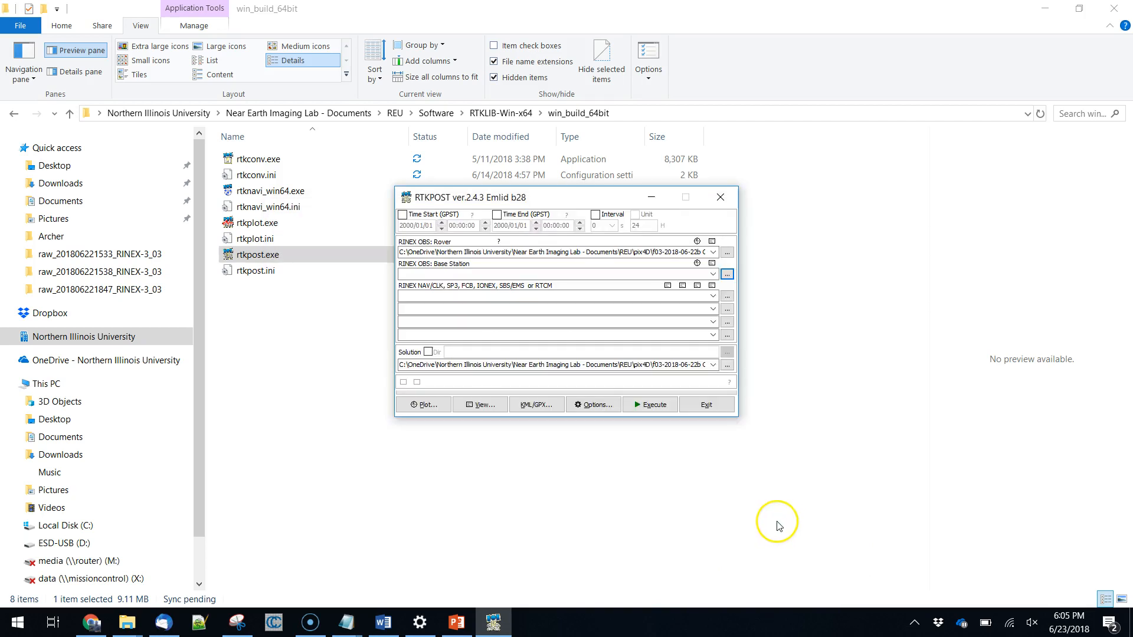
Load unpm1730.18o from the unpm1730.18o folder in rtk_gps\UNPM as the RINEX OBS base station file.
{"action": "left_click", "coordinate": [726, 274]}
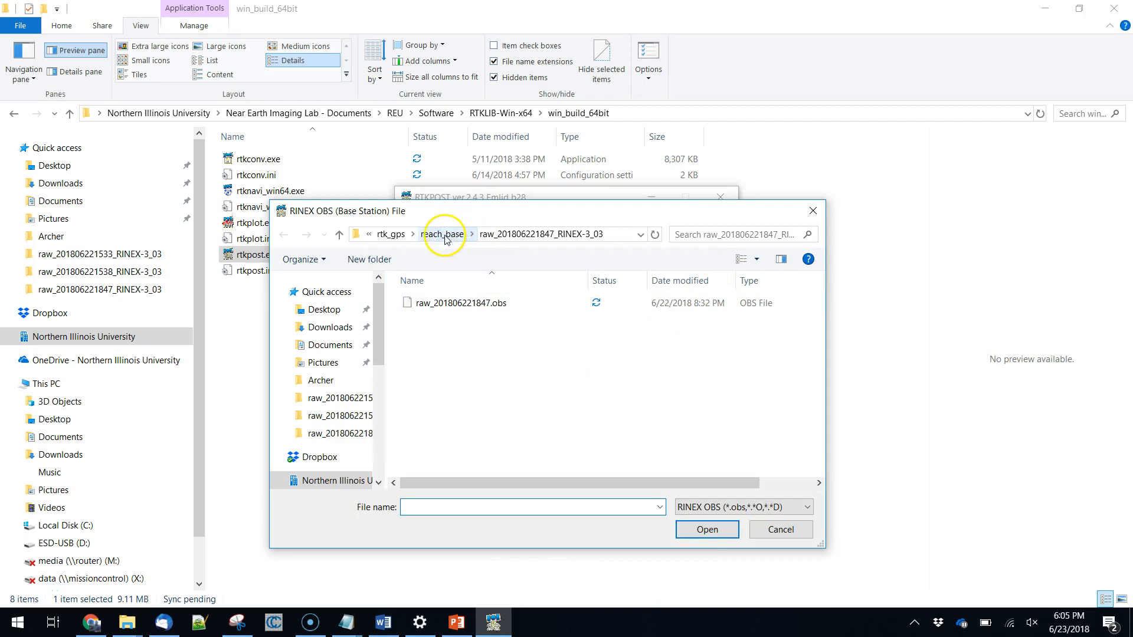
{"action": "left_click", "coordinate": [390, 234]}
{"action": "double_click", "coordinate": [433, 320]}
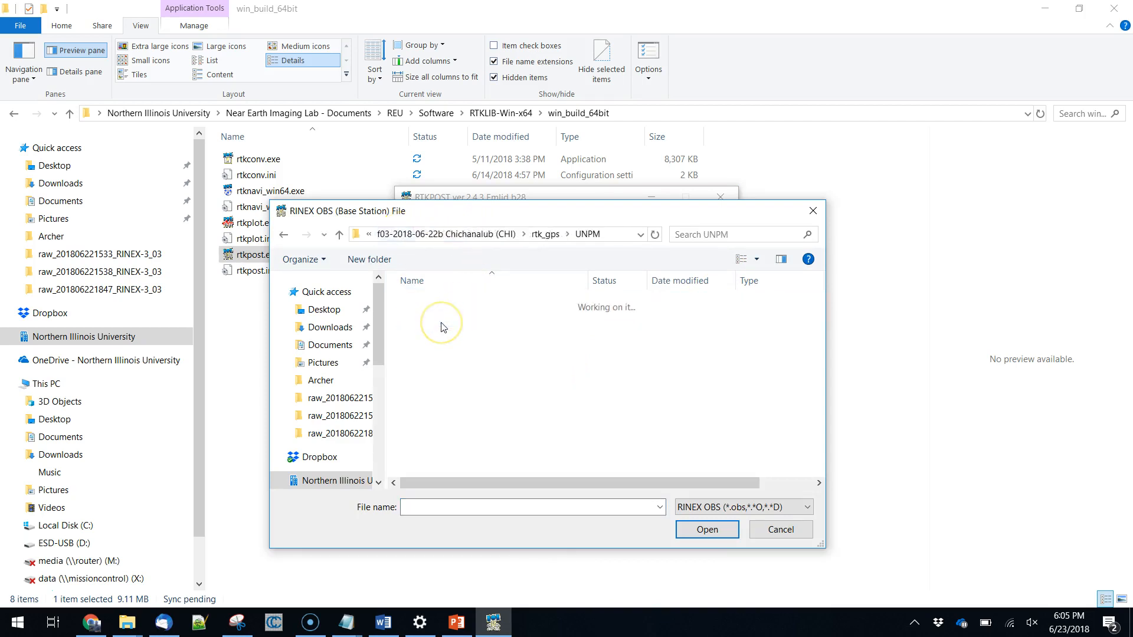
{"action": "left_click", "coordinate": [732, 507]}
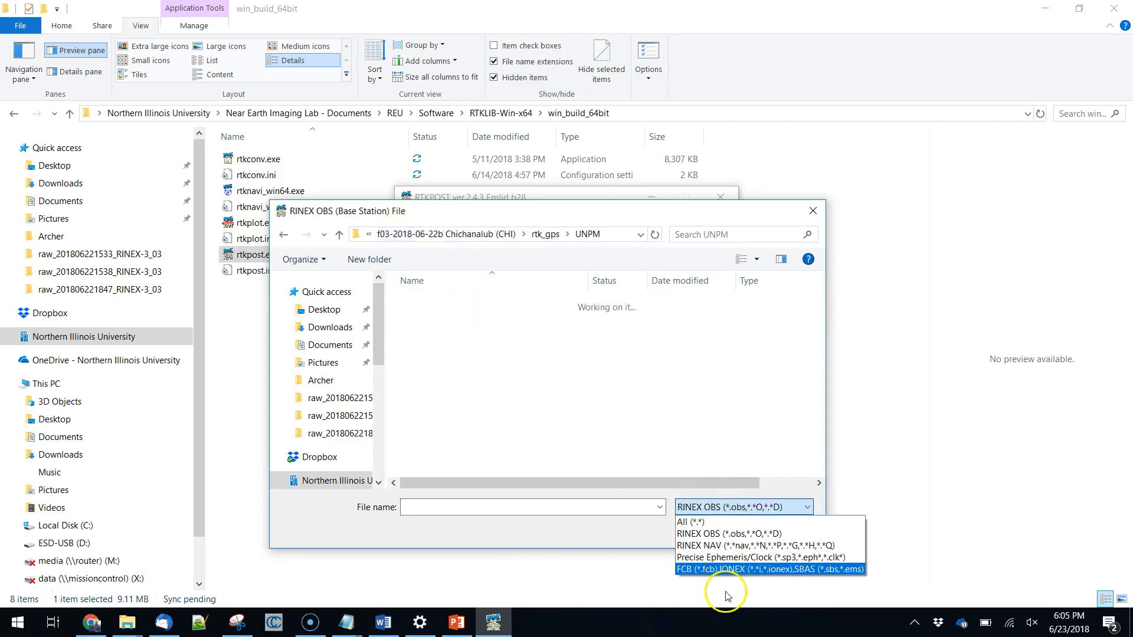
{"action": "left_click", "coordinate": [718, 570]}
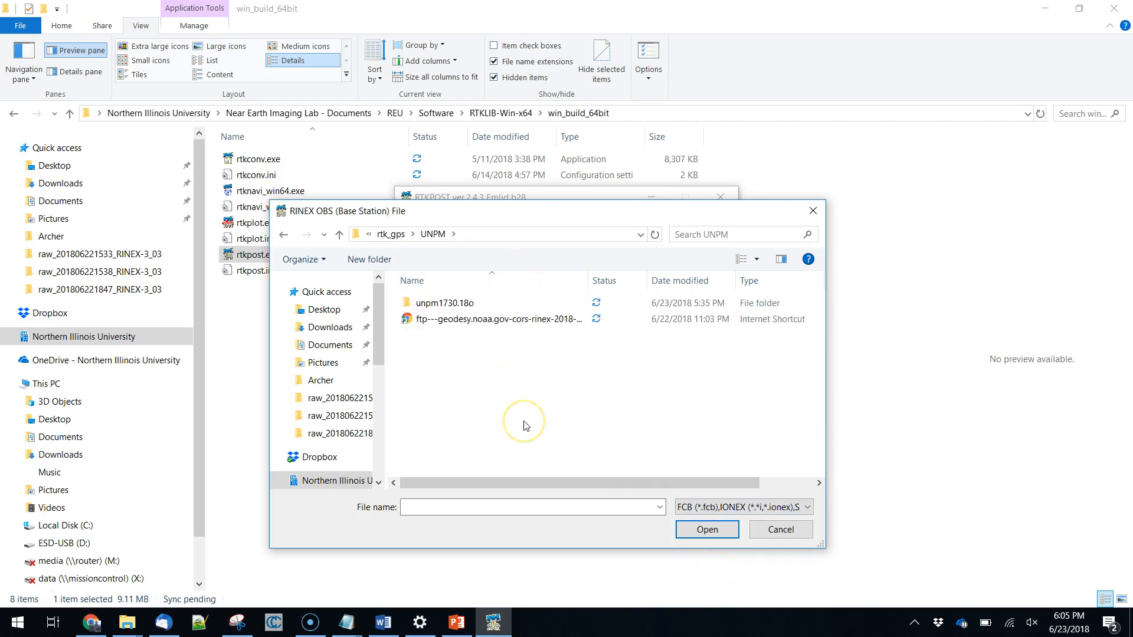
{"action": "double_click", "coordinate": [446, 303]}
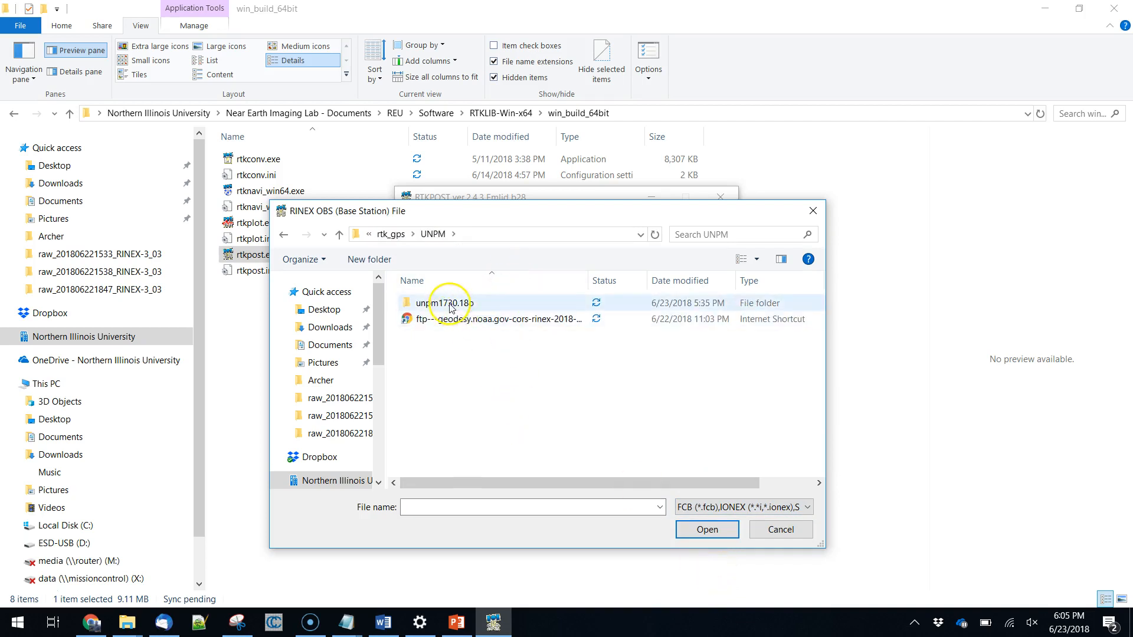
{"action": "left_click", "coordinate": [717, 507]}
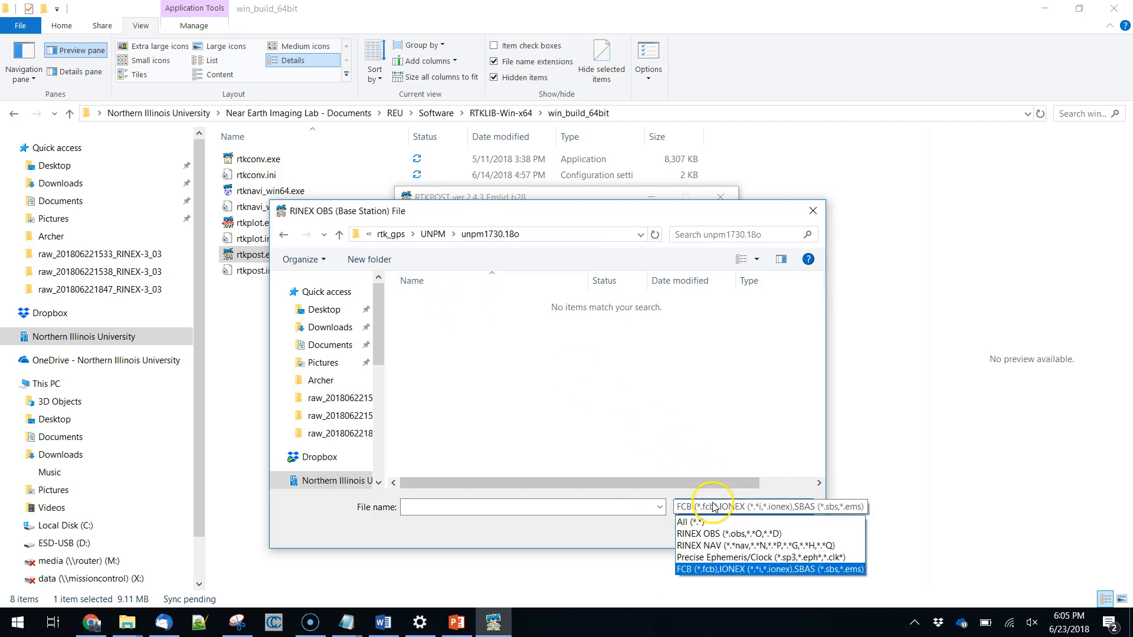
{"action": "left_click", "coordinate": [719, 535]}
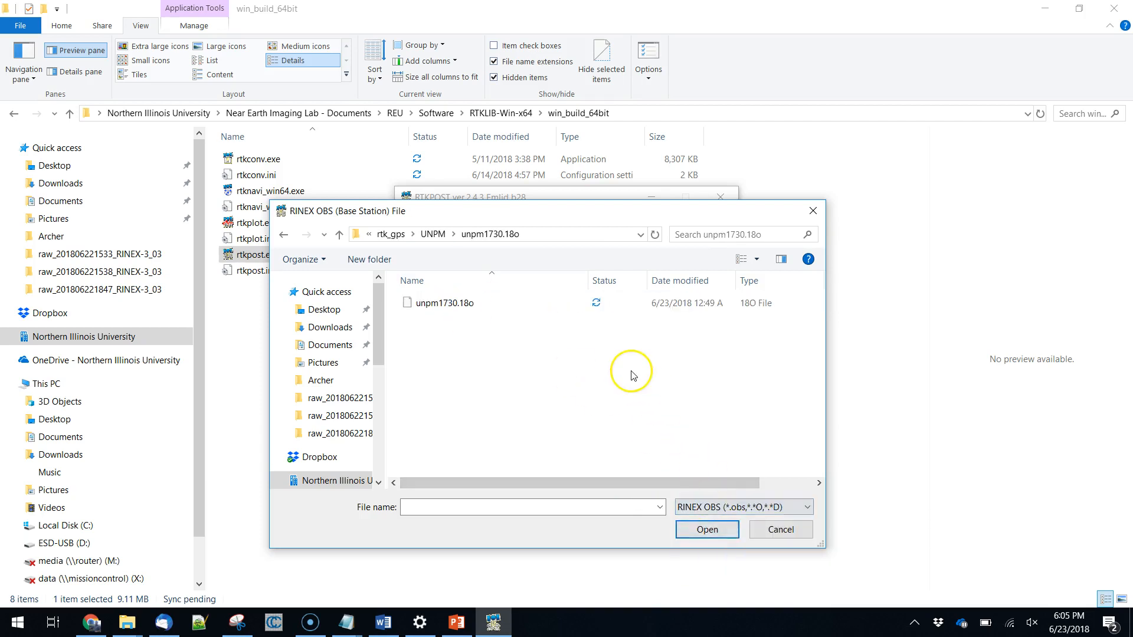
{"action": "left_click", "coordinate": [439, 303]}
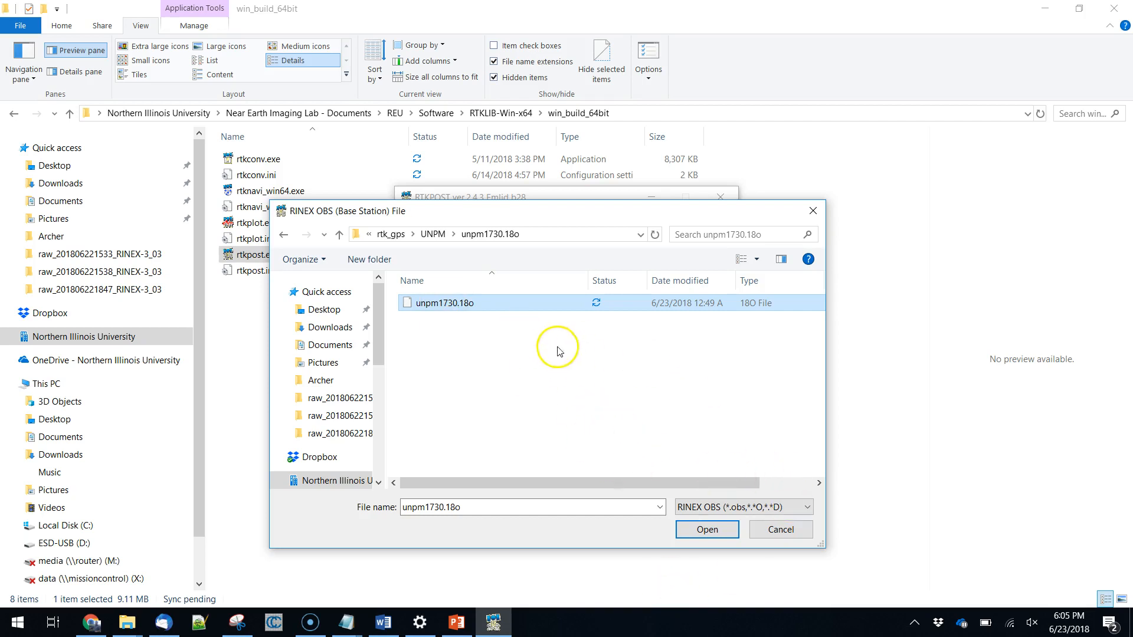
{"action": "left_click", "coordinate": [708, 531]}
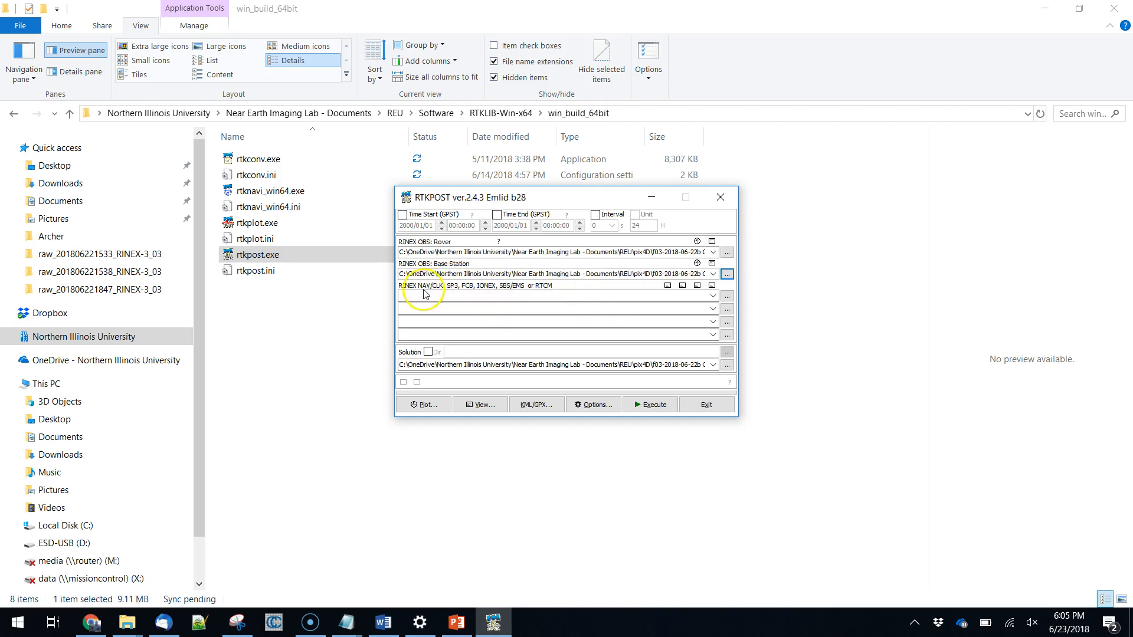
{"action": "left_click", "coordinate": [727, 296]}
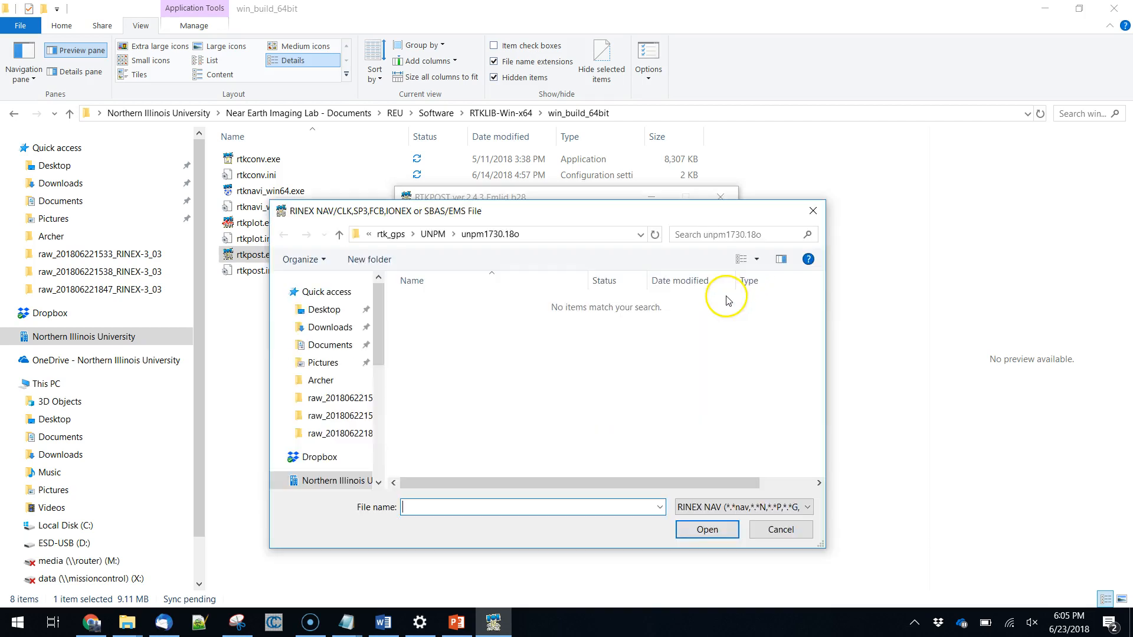
{"action": "left_click", "coordinate": [390, 234]}
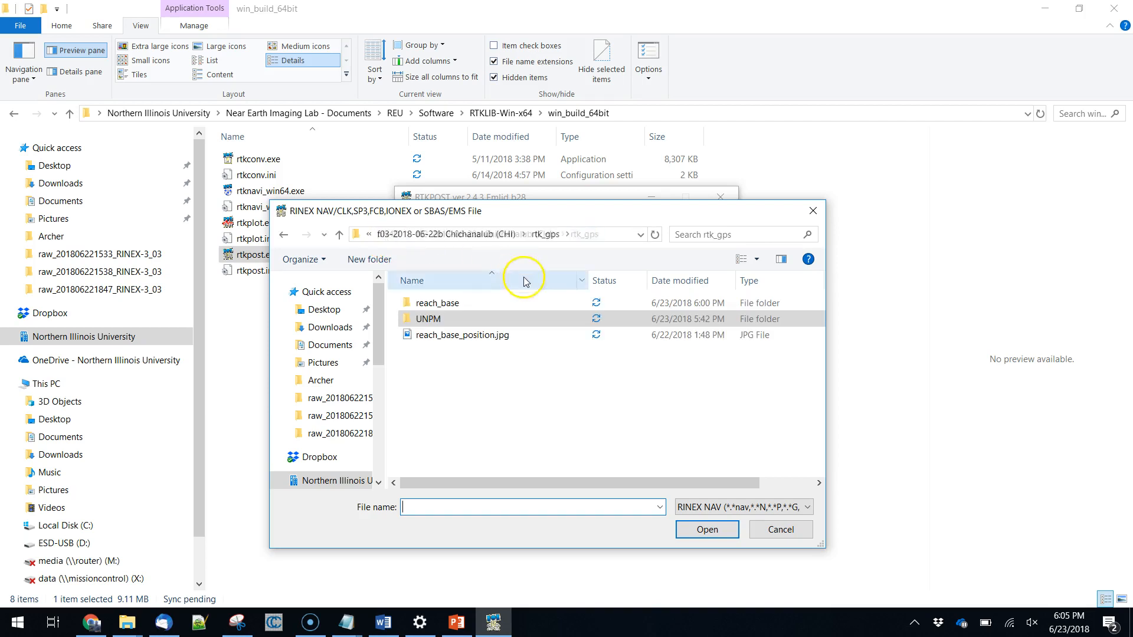
{"action": "double_click", "coordinate": [454, 303]}
{"action": "double_click", "coordinate": [454, 304]}
{"action": "left_click", "coordinate": [454, 303]}
{"action": "left_click", "coordinate": [696, 526]}
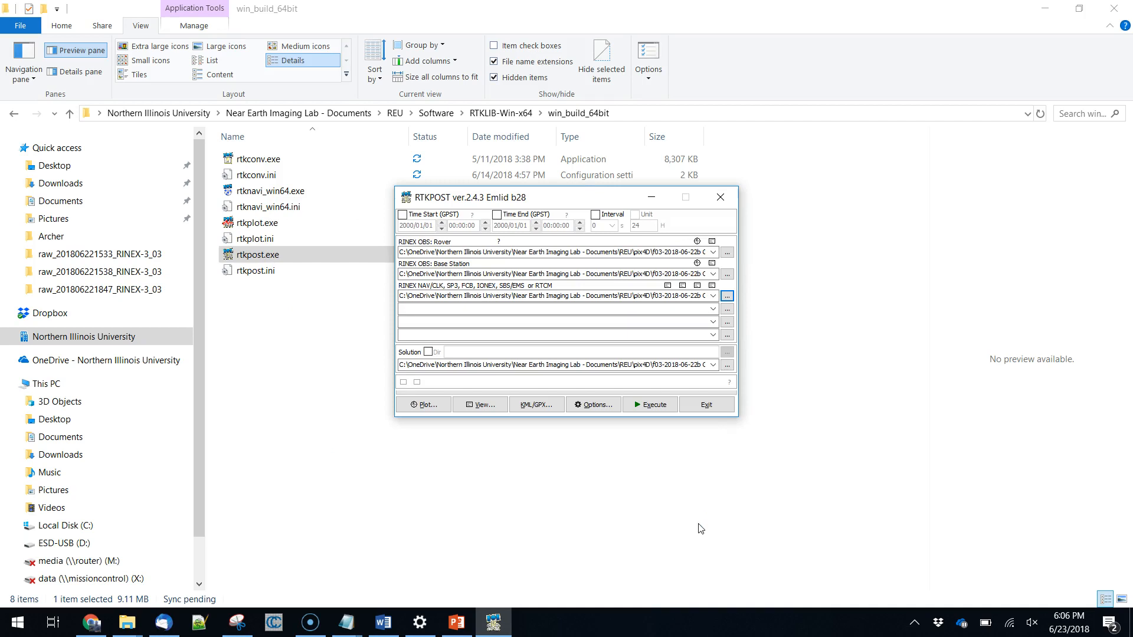
Execute the post-processing with the loaded rover, base station and navigation files.
{"action": "left_click", "coordinate": [655, 366]}
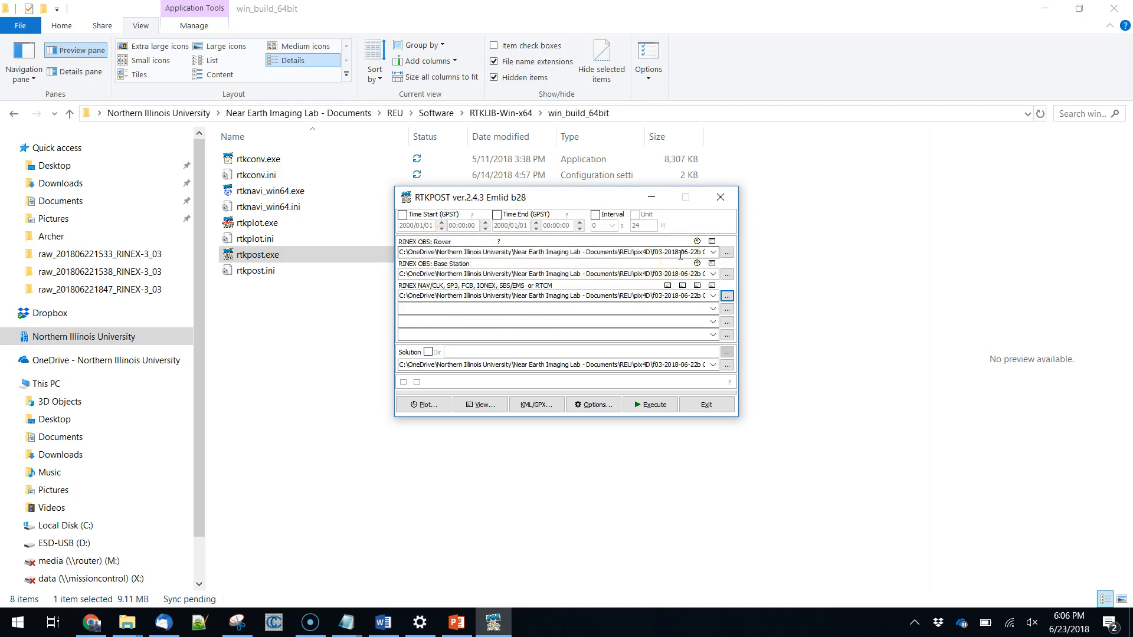
{"action": "left_click", "coordinate": [638, 405]}
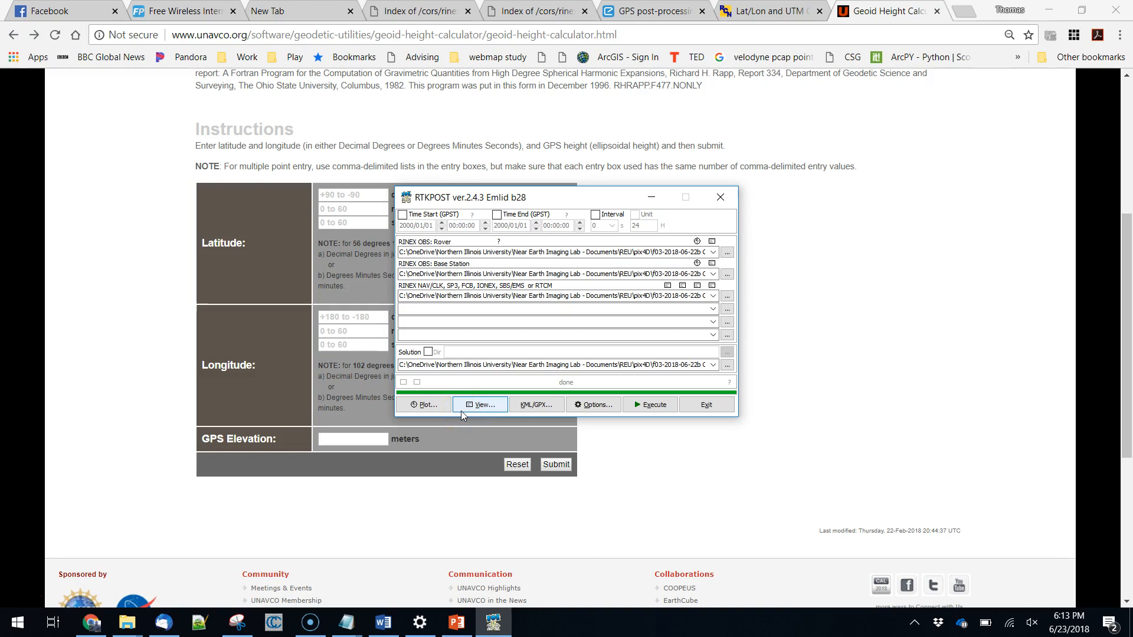
{"action": "key", "text": "alt+Tab"}
{"action": "key", "text": "Tab"}
{"action": "key", "text": "alt+Tab"}
{"action": "key", "text": "Tab"}
{"action": "key", "text": "Tab"}
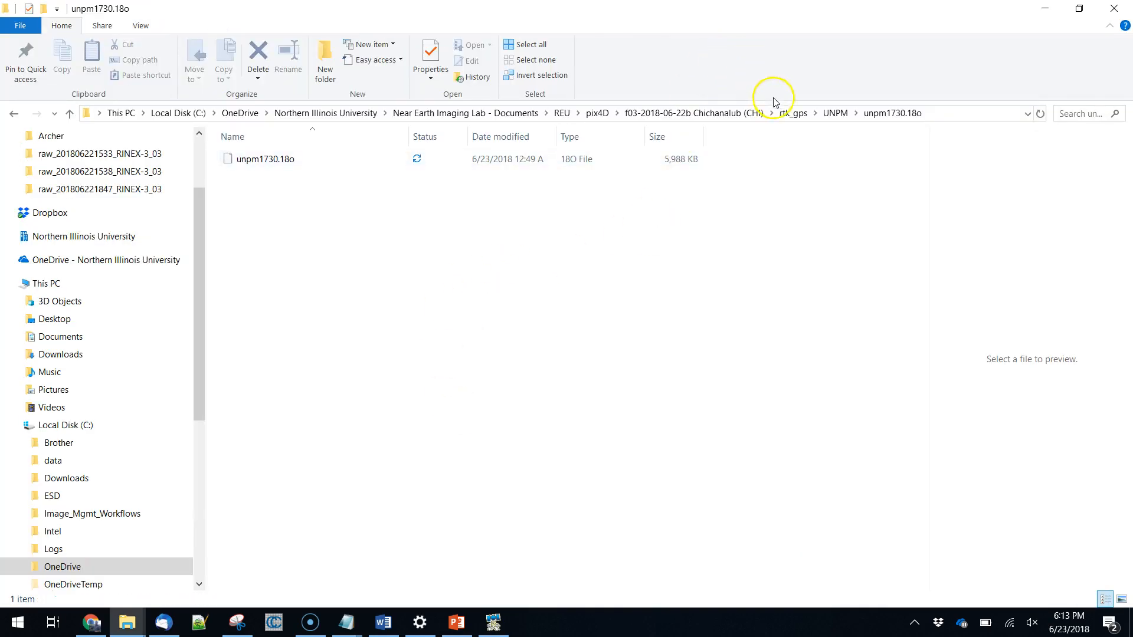
{"action": "left_click", "coordinate": [791, 113]}
{"action": "double_click", "coordinate": [311, 160]}
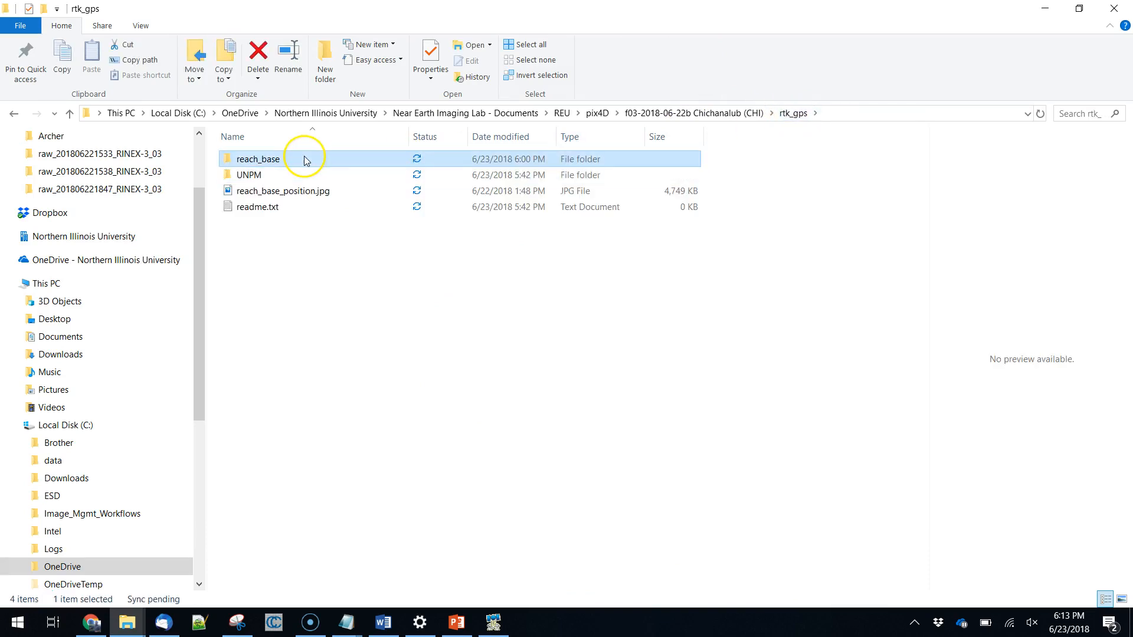
{"action": "double_click", "coordinate": [304, 158]}
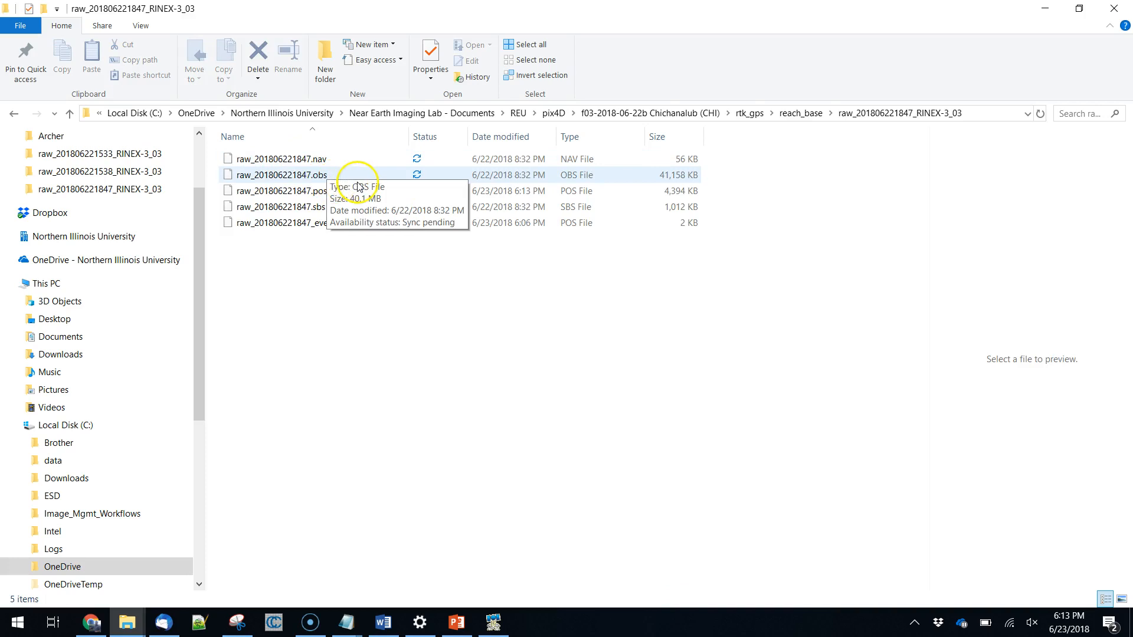
{"action": "left_click", "coordinate": [313, 158]}
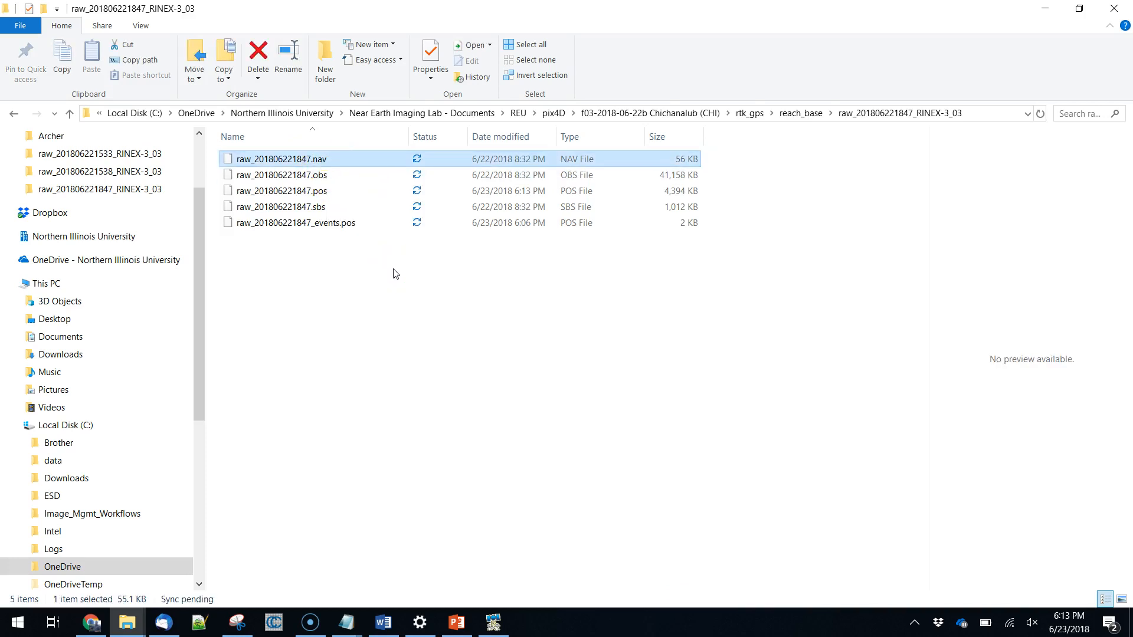
{"action": "left_click", "coordinate": [323, 194]}
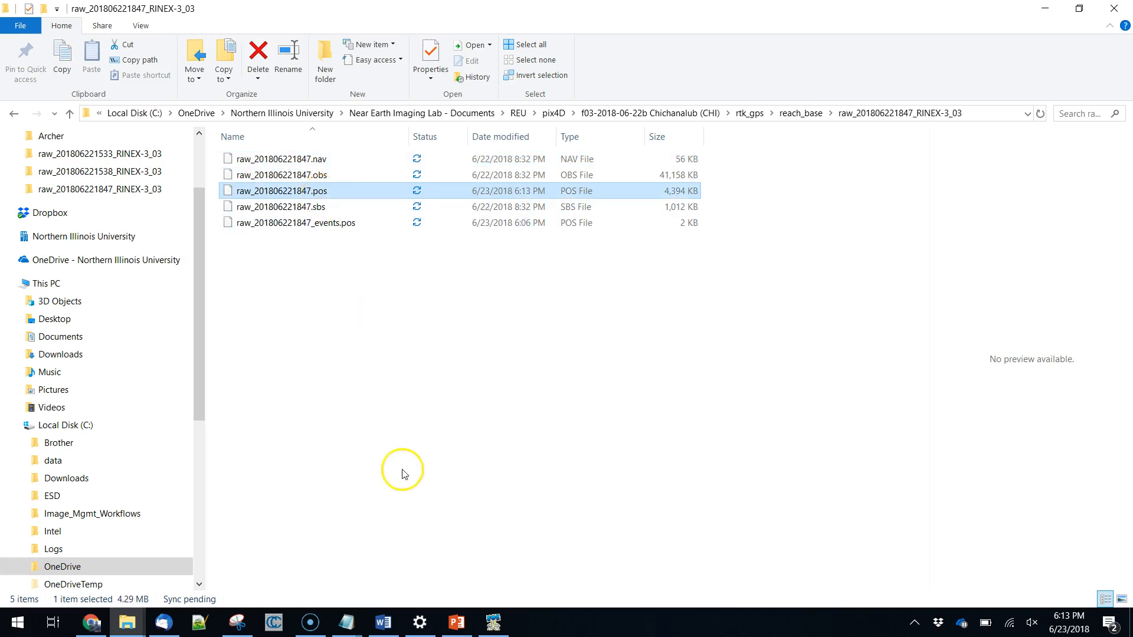
Launch Excel and create a blank workbook.
{"action": "left_click", "coordinate": [18, 622]}
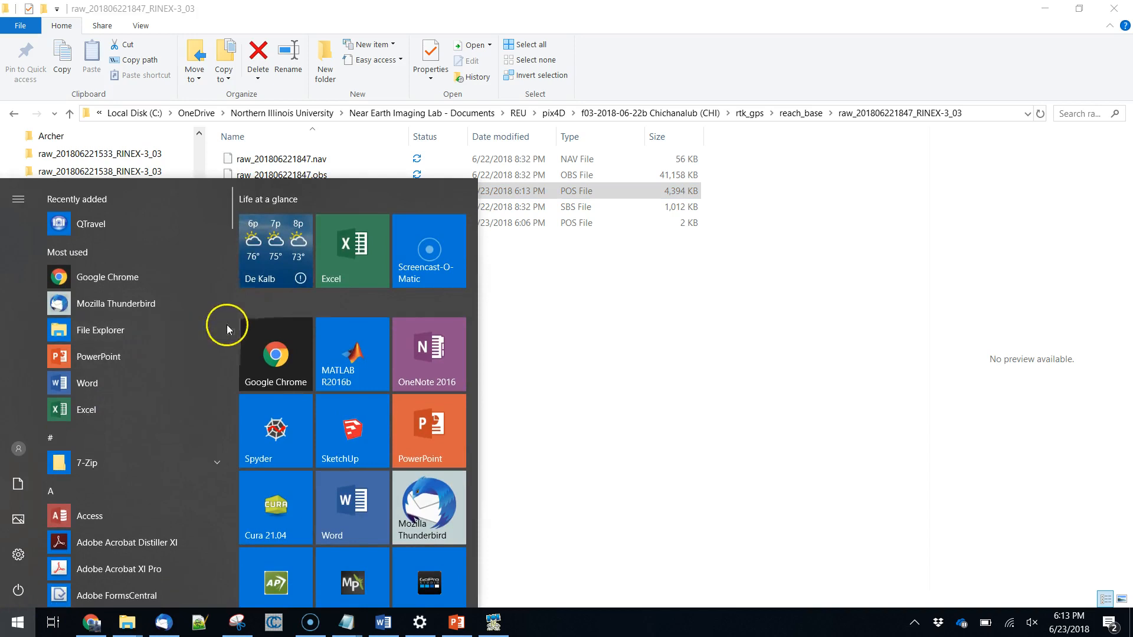
{"action": "left_click", "coordinate": [354, 266]}
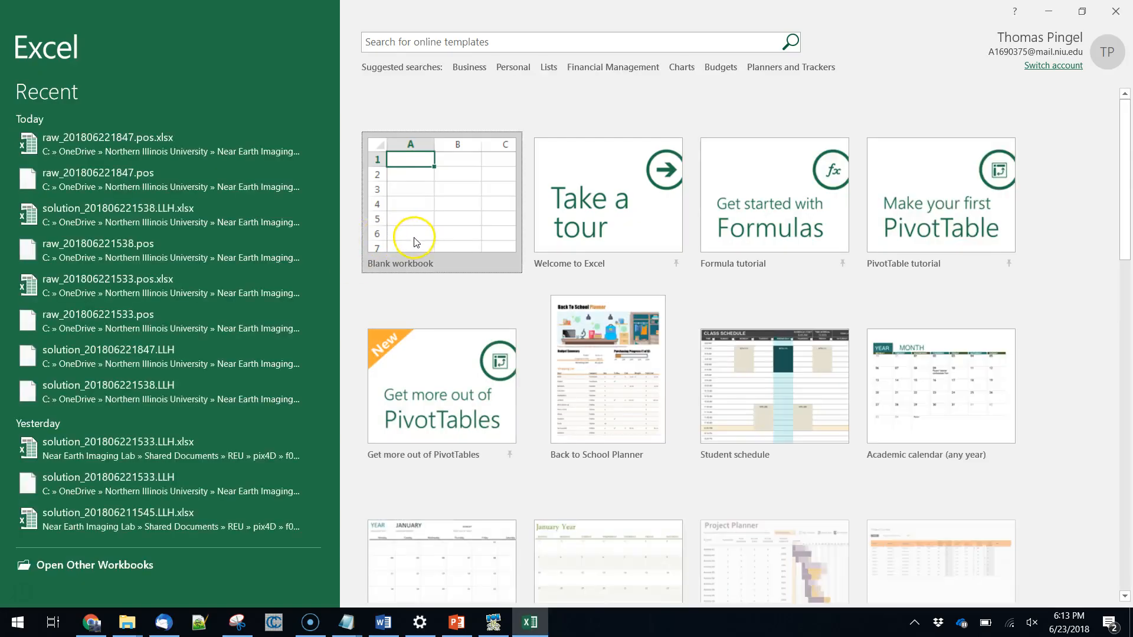
{"action": "left_click", "coordinate": [412, 239]}
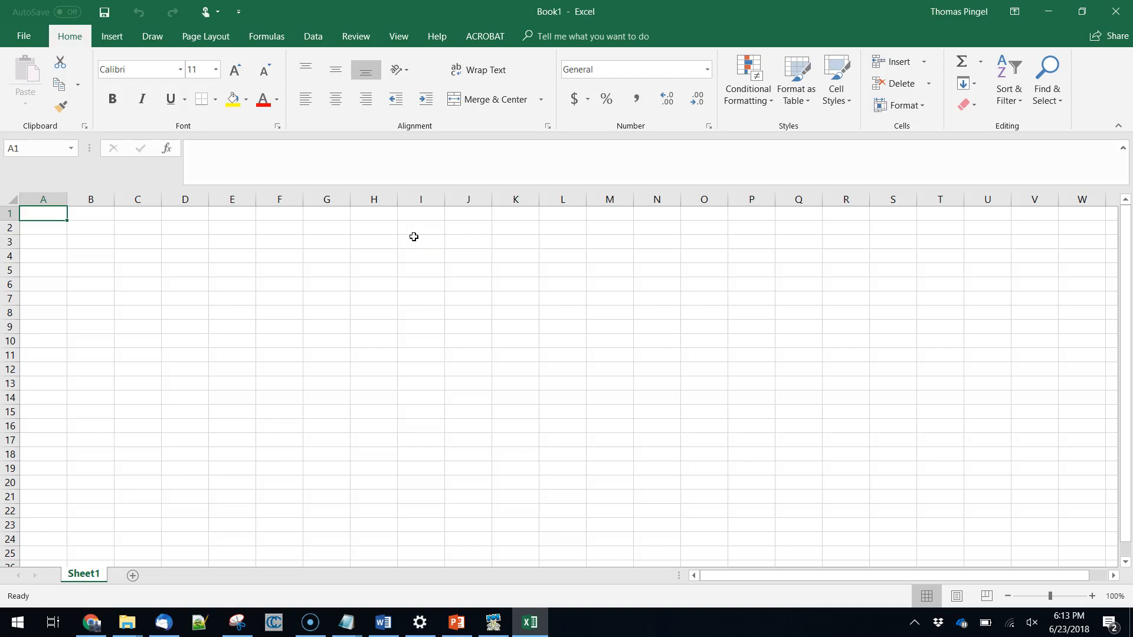
Try to open the recent workbook raw_201806221847.pos.xlsx.
{"action": "left_click", "coordinate": [24, 36]}
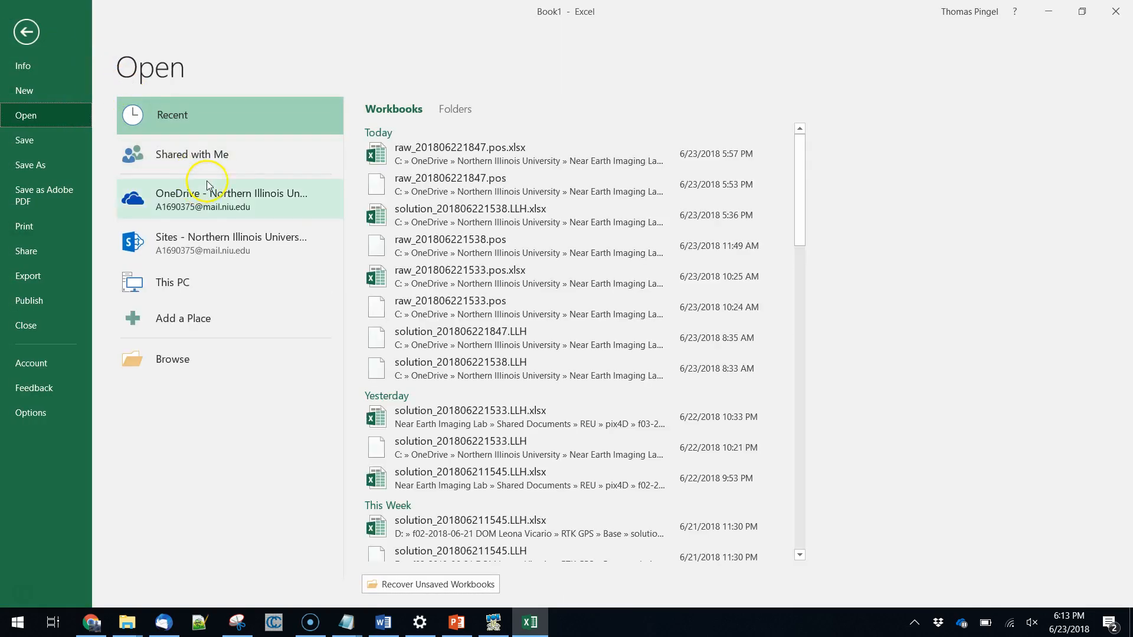
{"action": "left_click", "coordinate": [426, 159]}
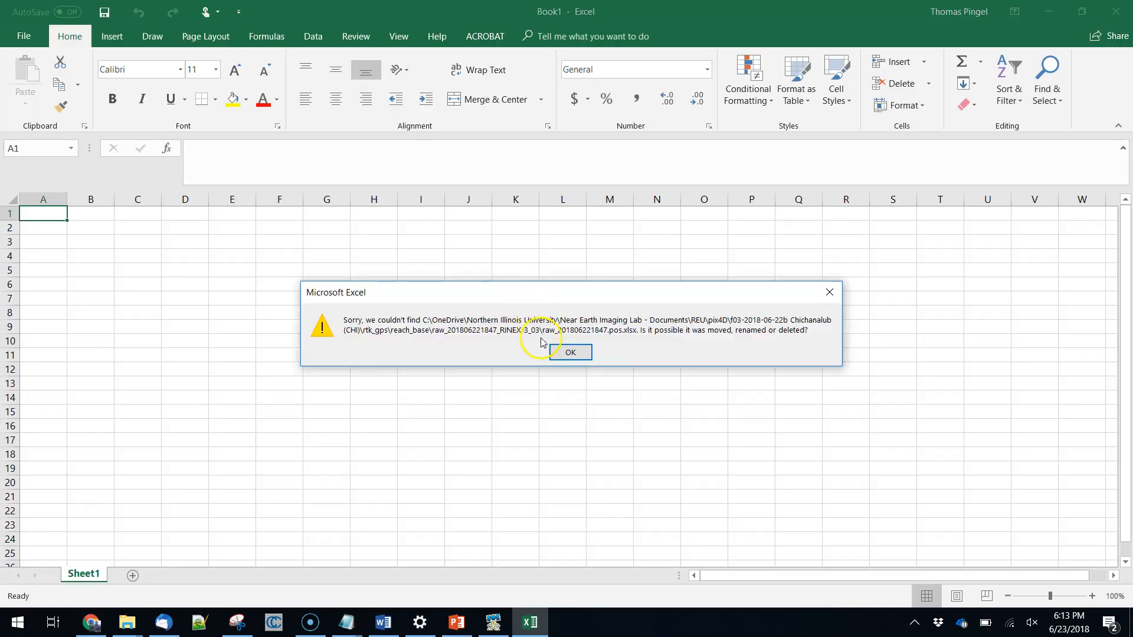
{"action": "left_click", "coordinate": [558, 353]}
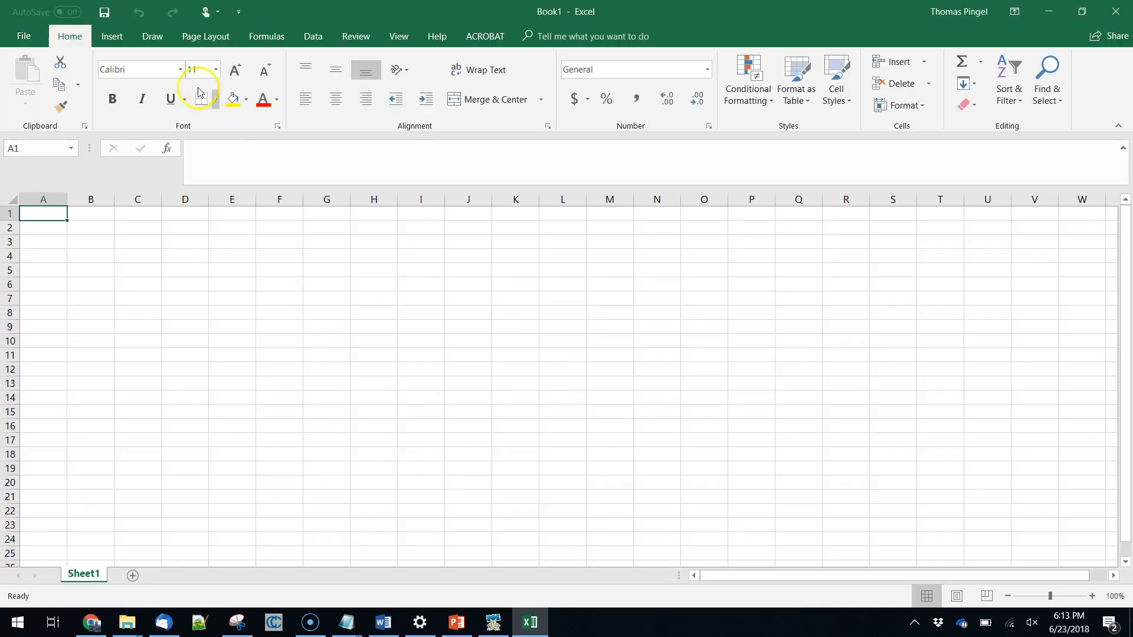
{"action": "left_click", "coordinate": [23, 36]}
{"action": "left_click", "coordinate": [133, 367]}
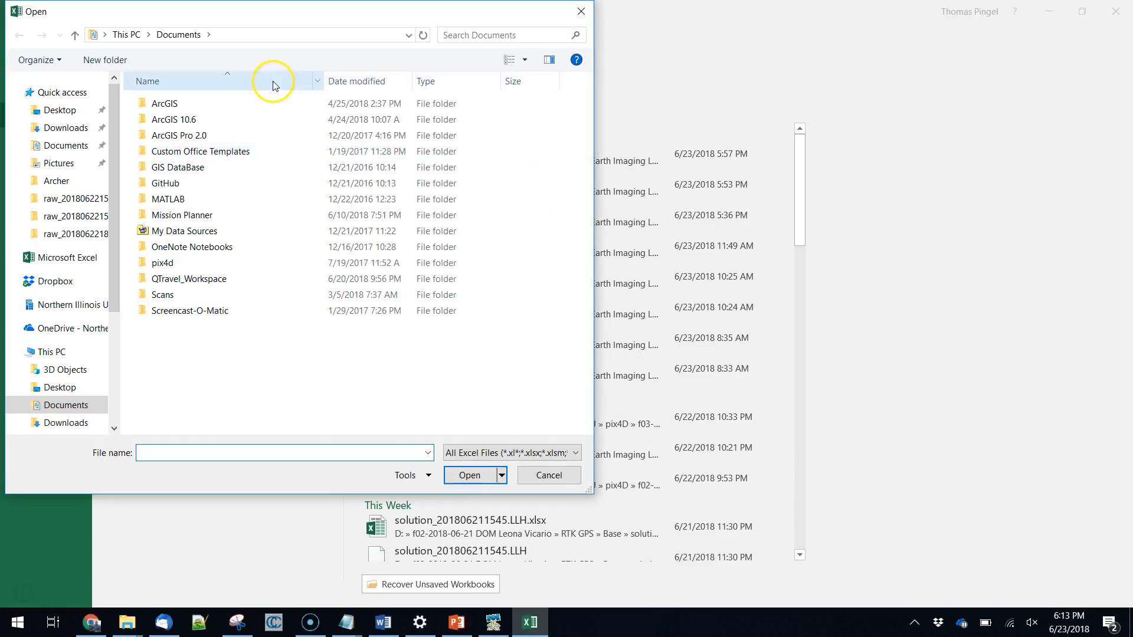
{"action": "left_click", "coordinate": [91, 304]}
{"action": "double_click", "coordinate": [199, 119]}
{"action": "double_click", "coordinate": [170, 325]}
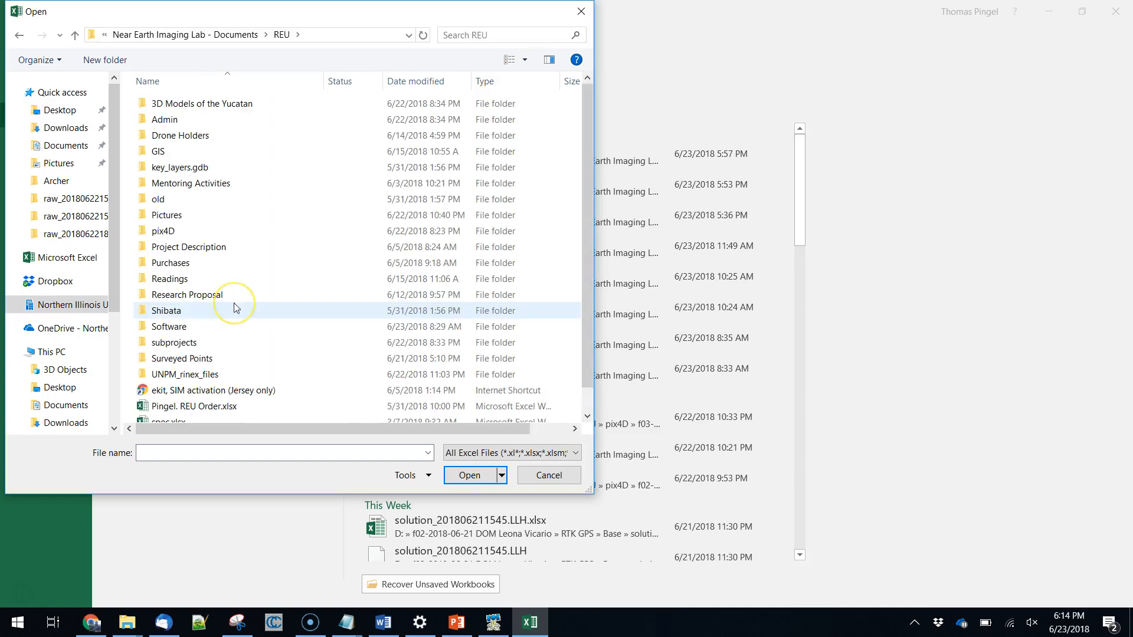
{"action": "double_click", "coordinate": [187, 231]}
{"action": "double_click", "coordinate": [198, 167]}
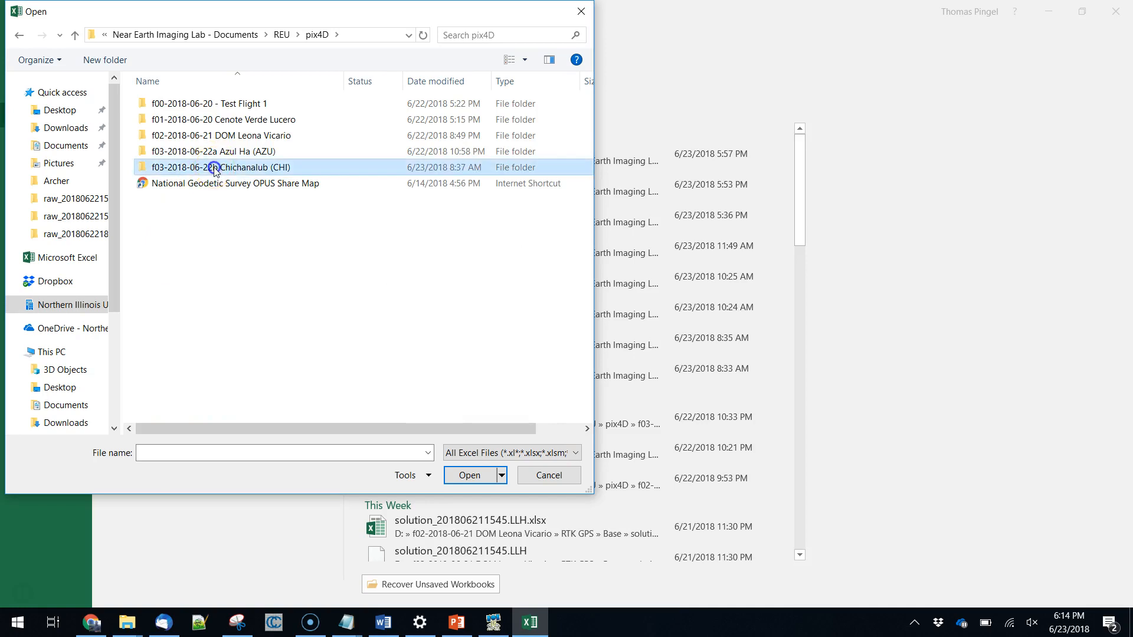
{"action": "double_click", "coordinate": [167, 136]}
{"action": "double_click", "coordinate": [172, 104]}
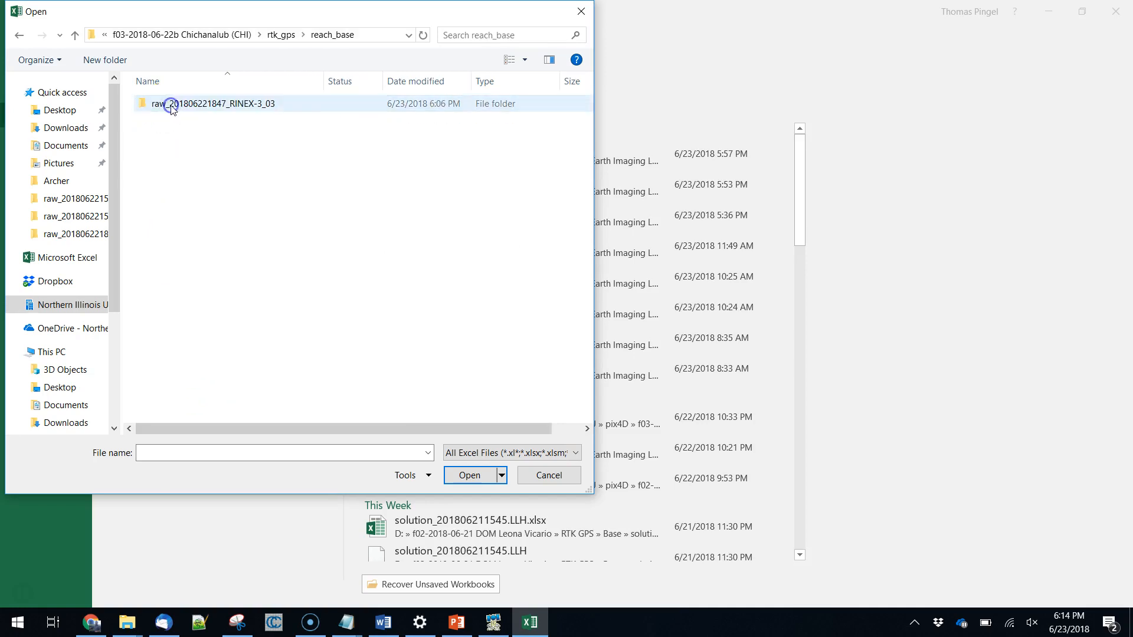
{"action": "double_click", "coordinate": [171, 105]}
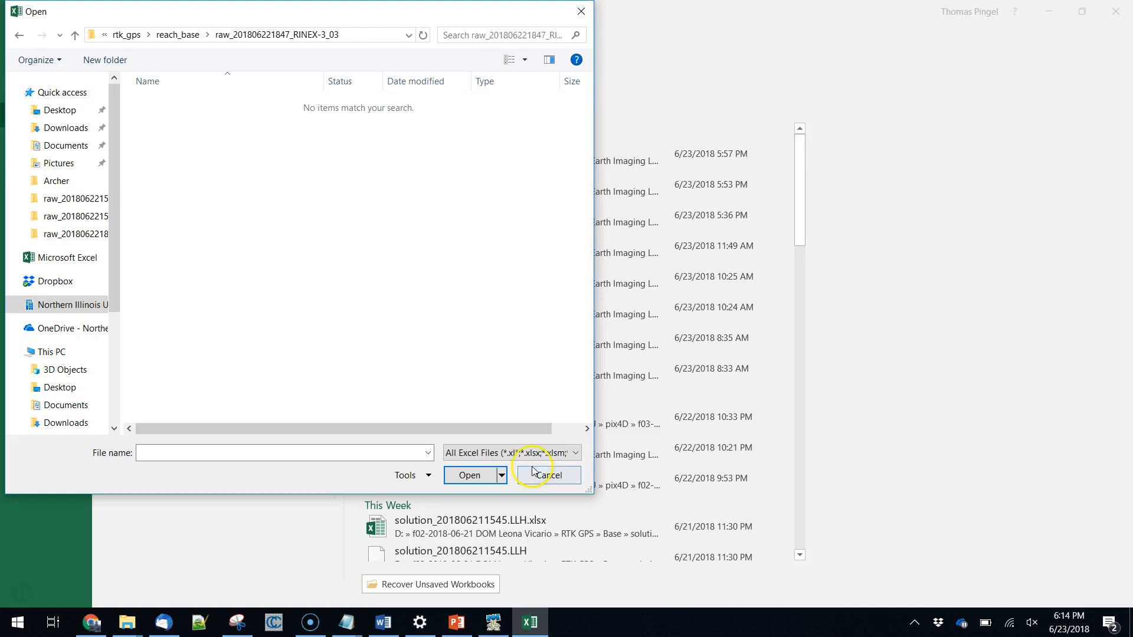
List all file types and open raw_201806221847.pos for text import.
{"action": "left_click", "coordinate": [513, 453]}
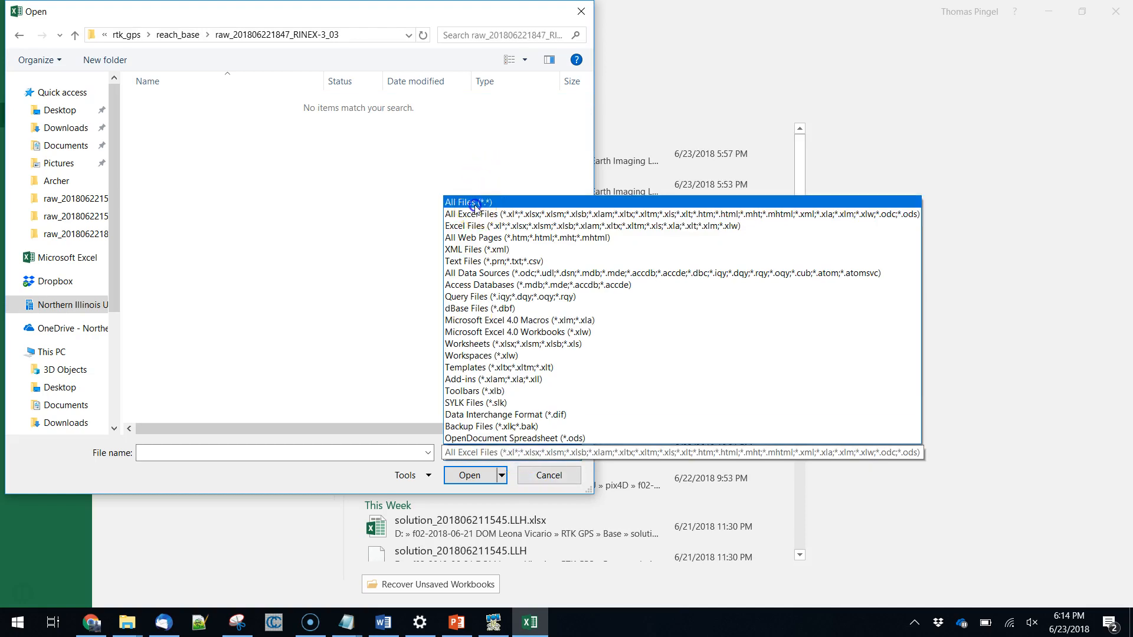
{"action": "left_click", "coordinate": [469, 202]}
{"action": "left_click", "coordinate": [218, 136]}
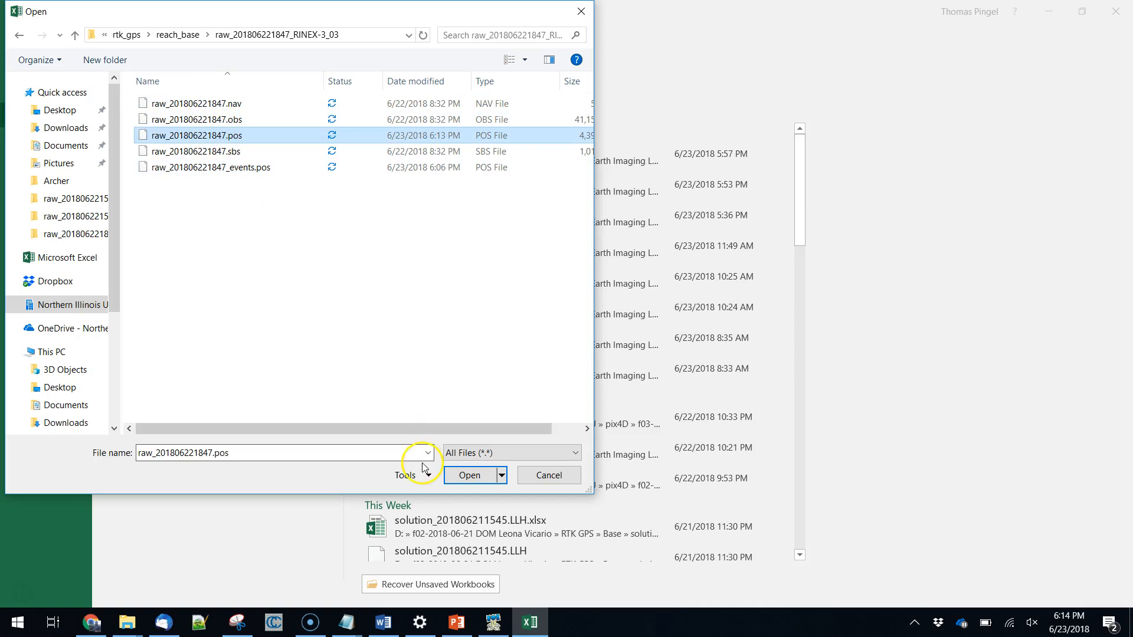
{"action": "left_click", "coordinate": [457, 475]}
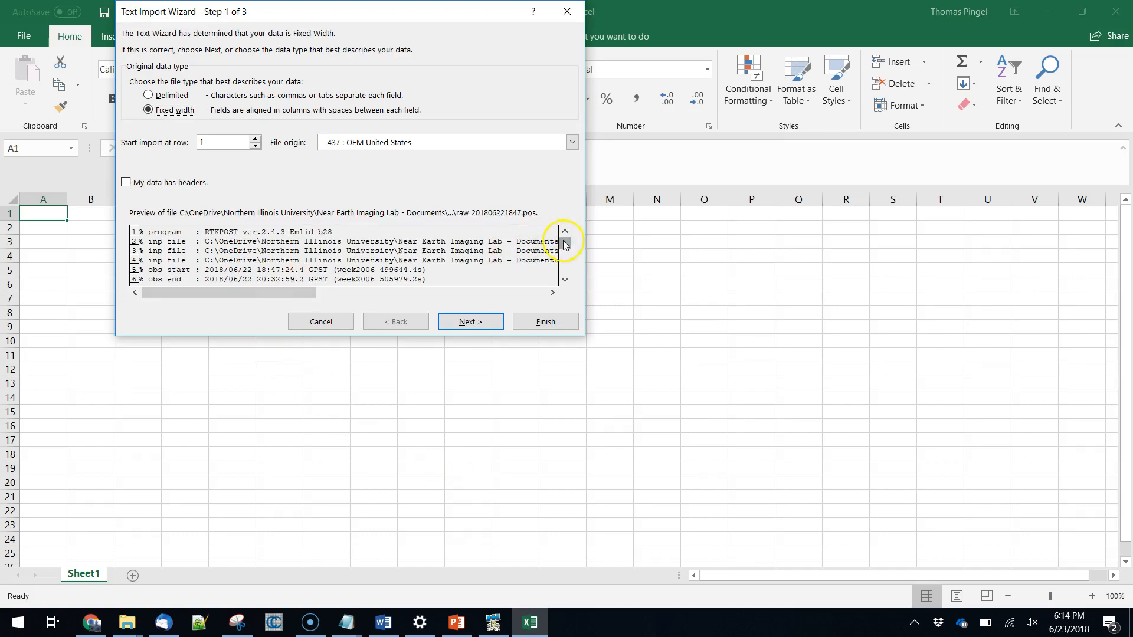
Examine the import preview for the row where the column headers start and for the coordinate and quality columns.
{"action": "left_click_drag", "start_coordinate": [565, 255], "coordinate": [564, 231]}
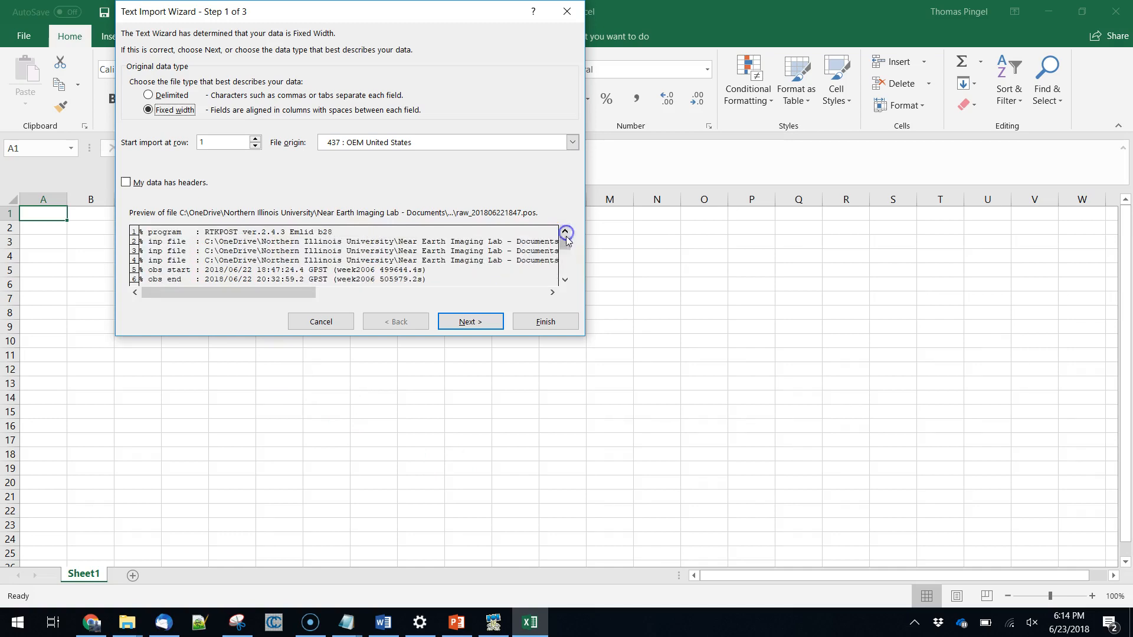
{"action": "left_click", "coordinate": [564, 279]}
{"action": "double_click", "coordinate": [565, 280]}
{"action": "triple_click", "coordinate": [565, 280]}
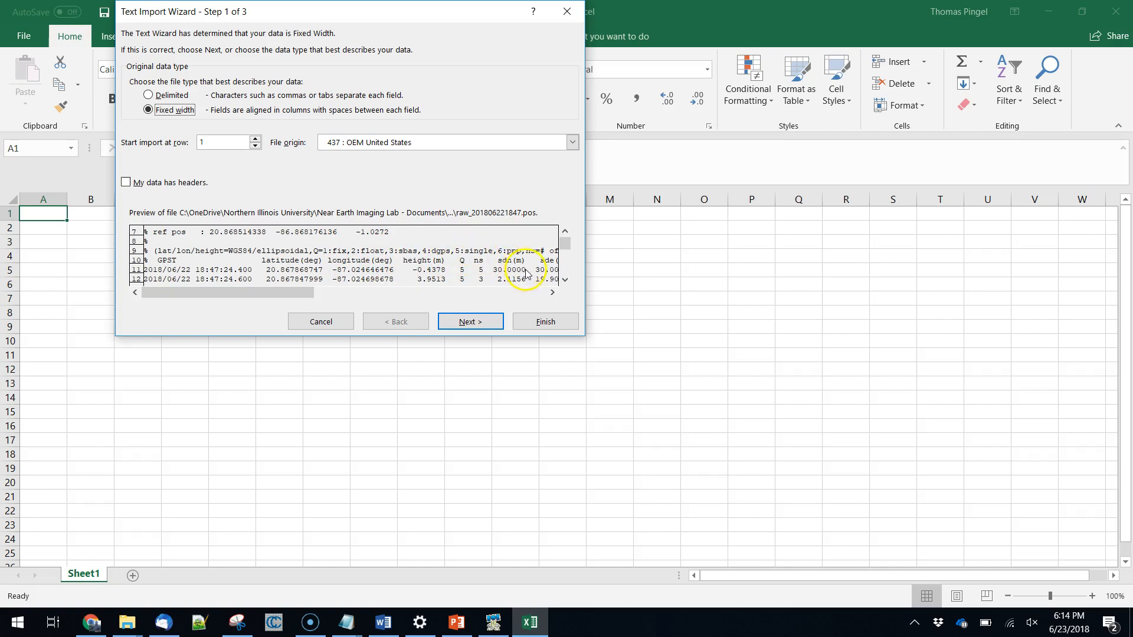
{"action": "left_click", "coordinate": [552, 292]}
{"action": "left_click", "coordinate": [552, 292]}
{"action": "left_click", "coordinate": [552, 292]}
{"action": "left_click", "coordinate": [553, 292]}
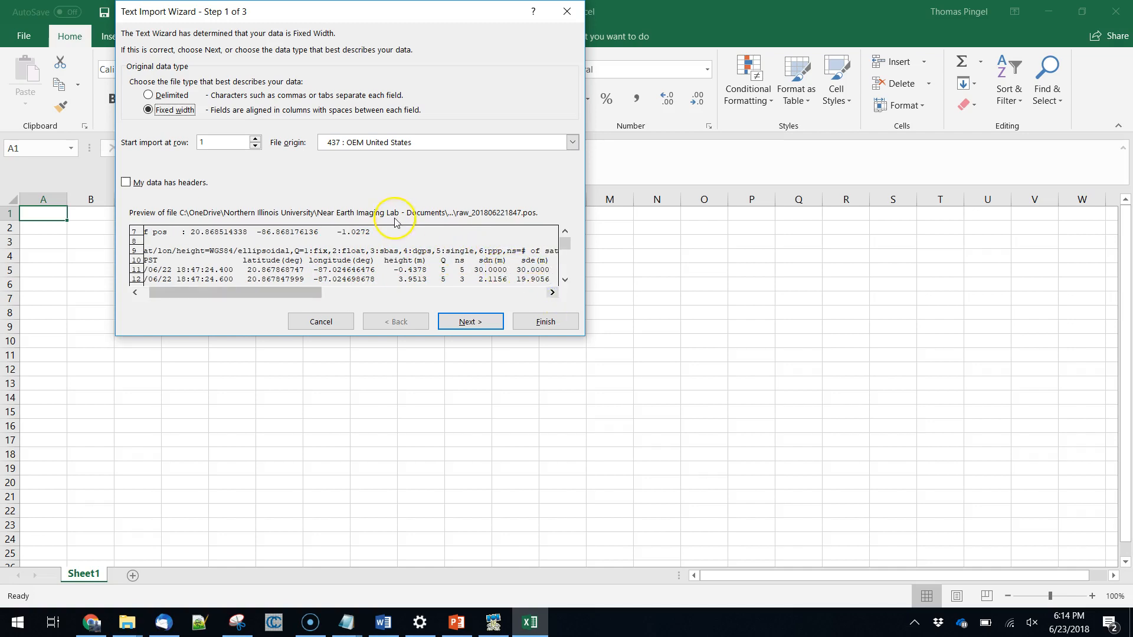
{"action": "left_click_drag", "start_coordinate": [295, 292], "coordinate": [242, 292]}
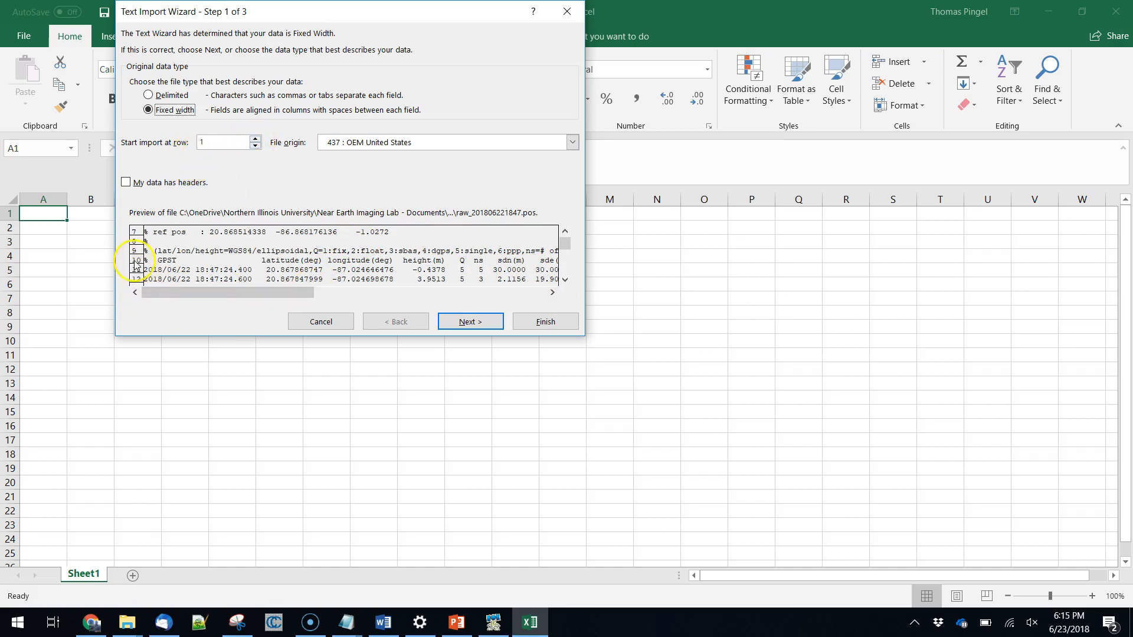
Set the text import to start at row 10, with headers, and treat the data as delimited.
{"action": "double_click", "coordinate": [256, 140]}
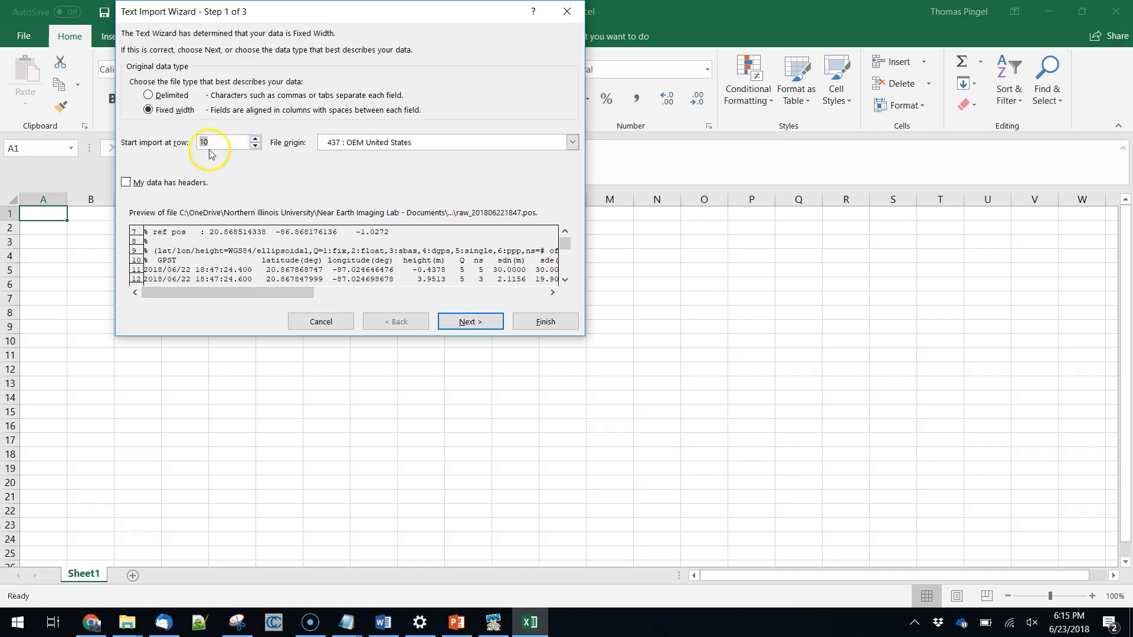
{"action": "left_click", "coordinate": [128, 182]}
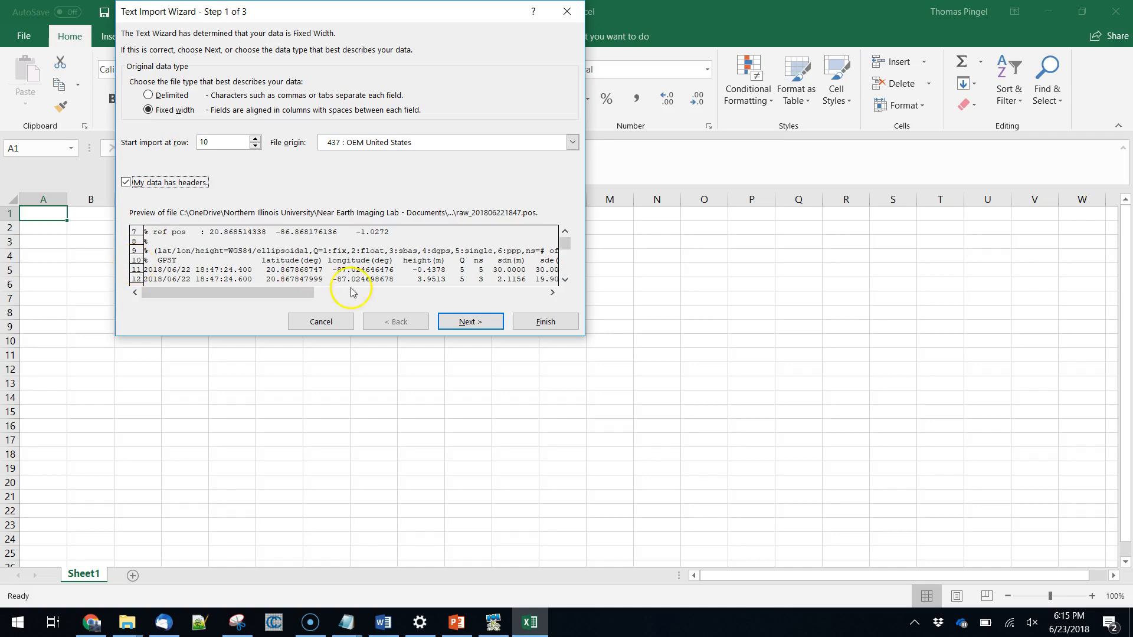
{"action": "left_click", "coordinate": [475, 323]}
{"action": "left_click", "coordinate": [383, 323]}
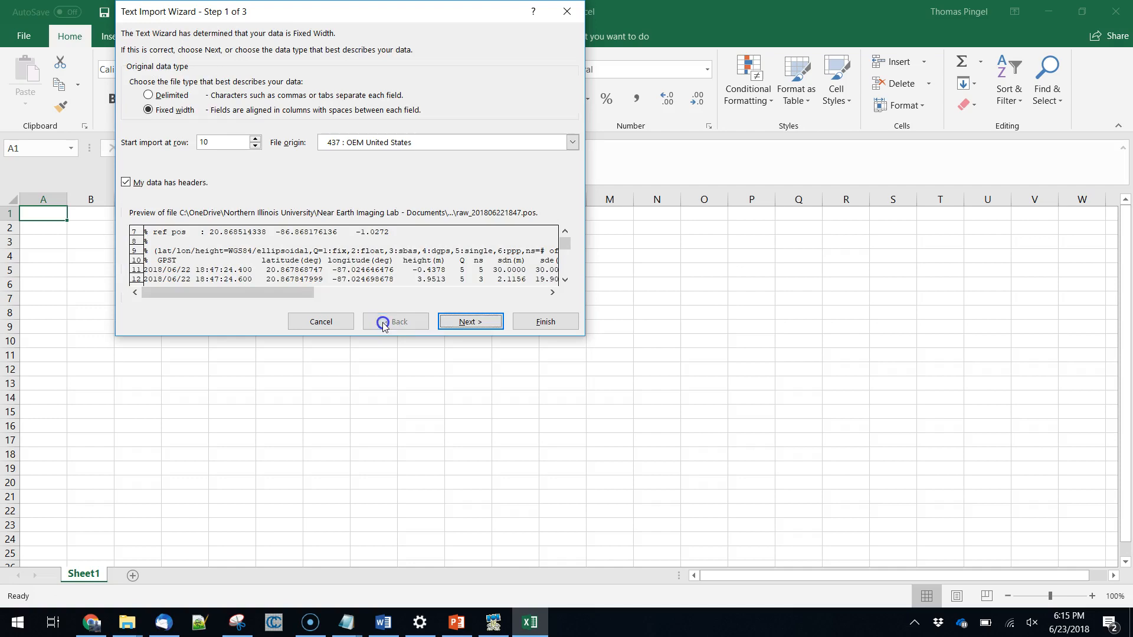
{"action": "left_click", "coordinate": [163, 95]}
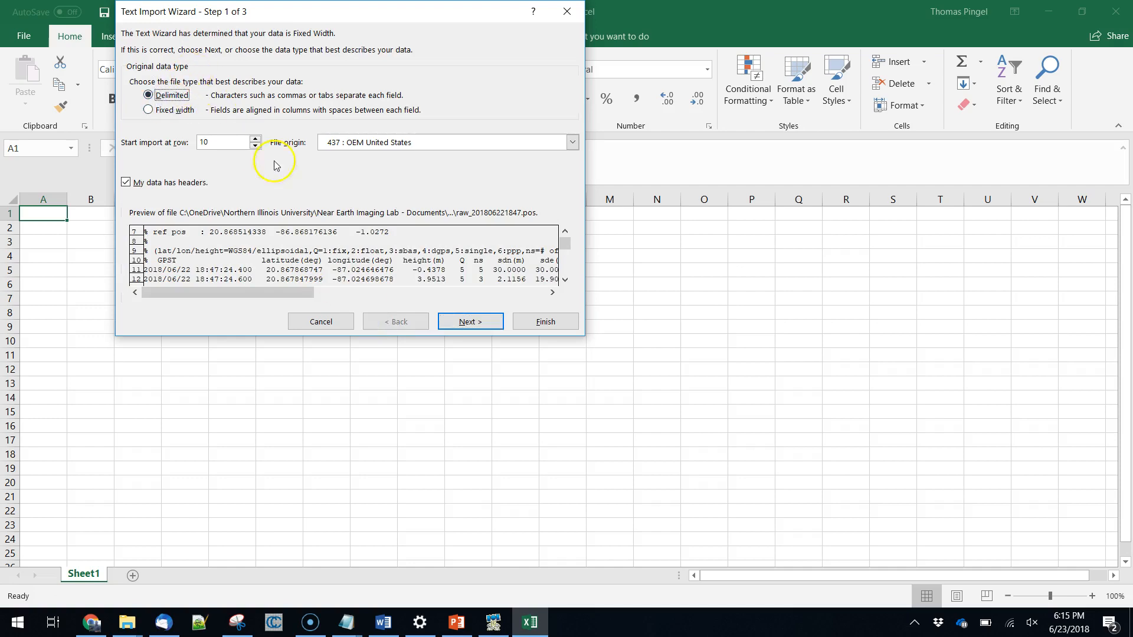
{"action": "left_click", "coordinate": [483, 326]}
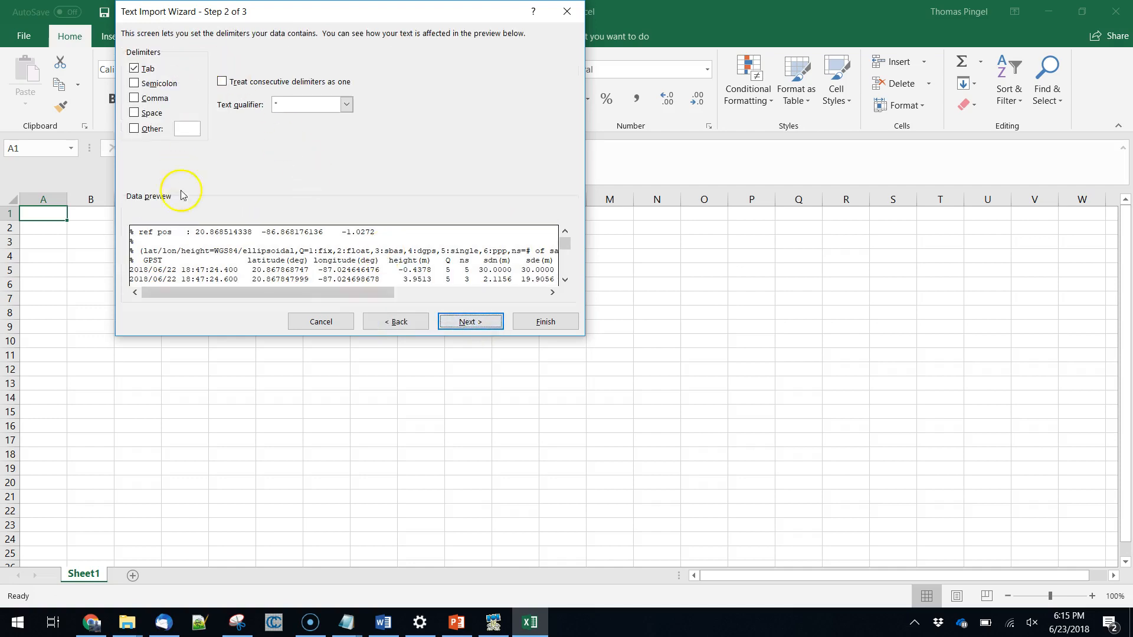
Finish the text import with Space as the only delimiter, and fit column A's width to its dates.
{"action": "left_click", "coordinate": [140, 113]}
{"action": "left_click", "coordinate": [134, 68]}
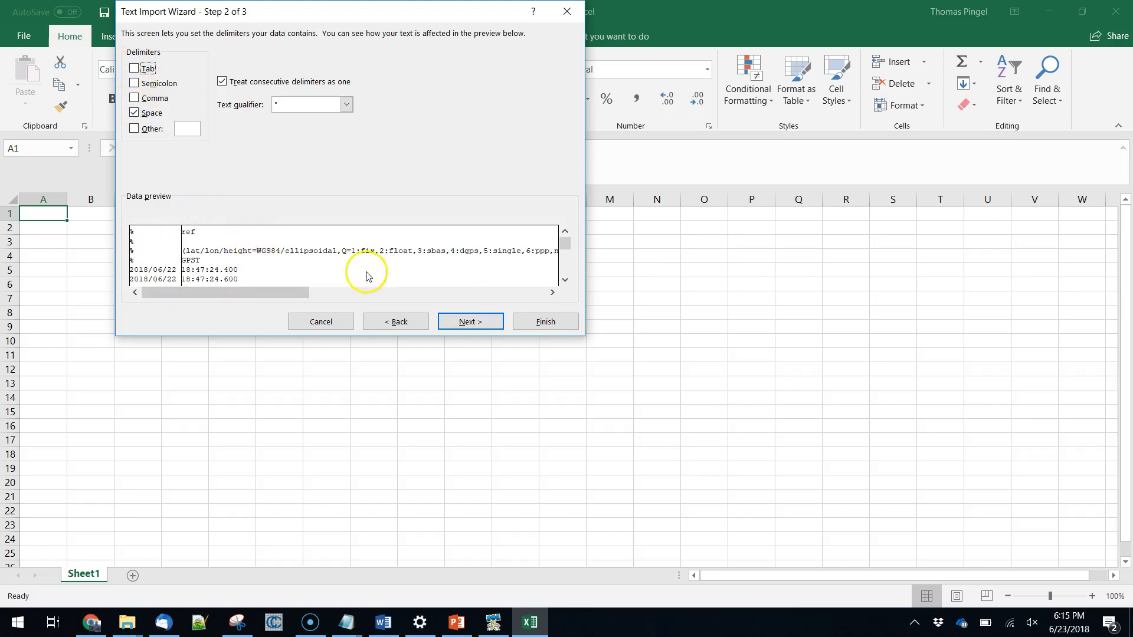
{"action": "left_click", "coordinate": [455, 326]}
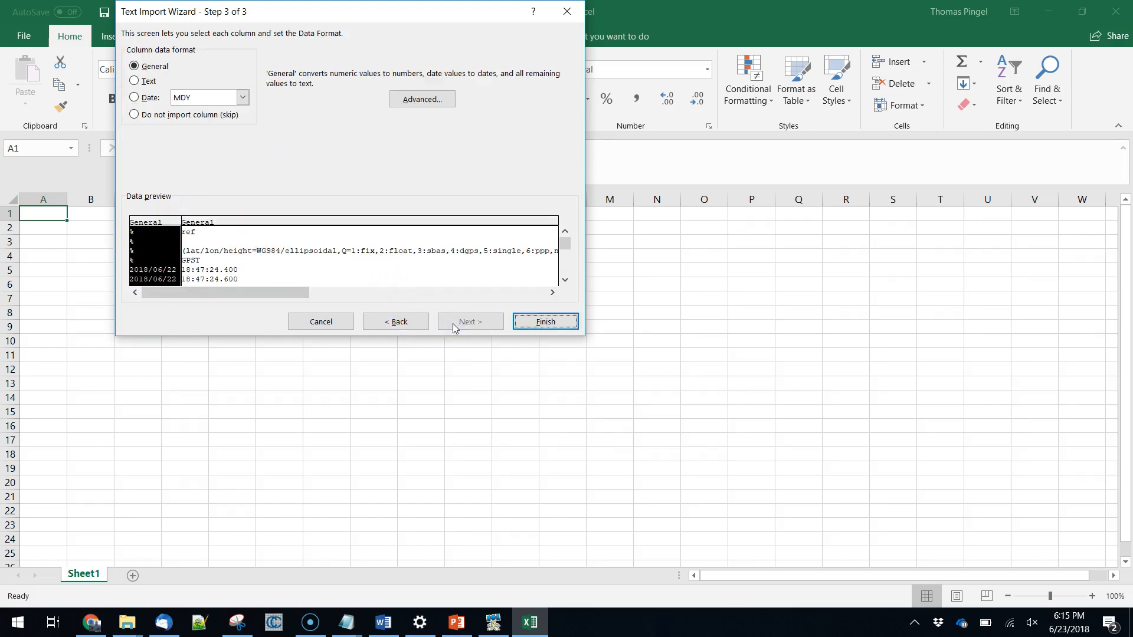
{"action": "left_click", "coordinate": [544, 322]}
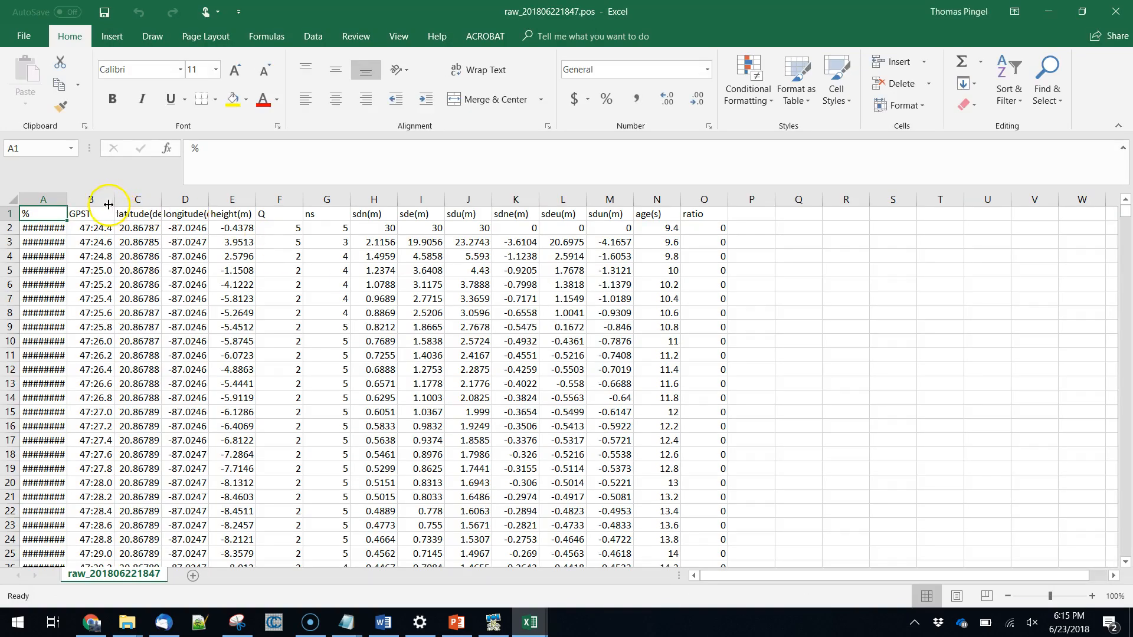
{"action": "double_click", "coordinate": [68, 200]}
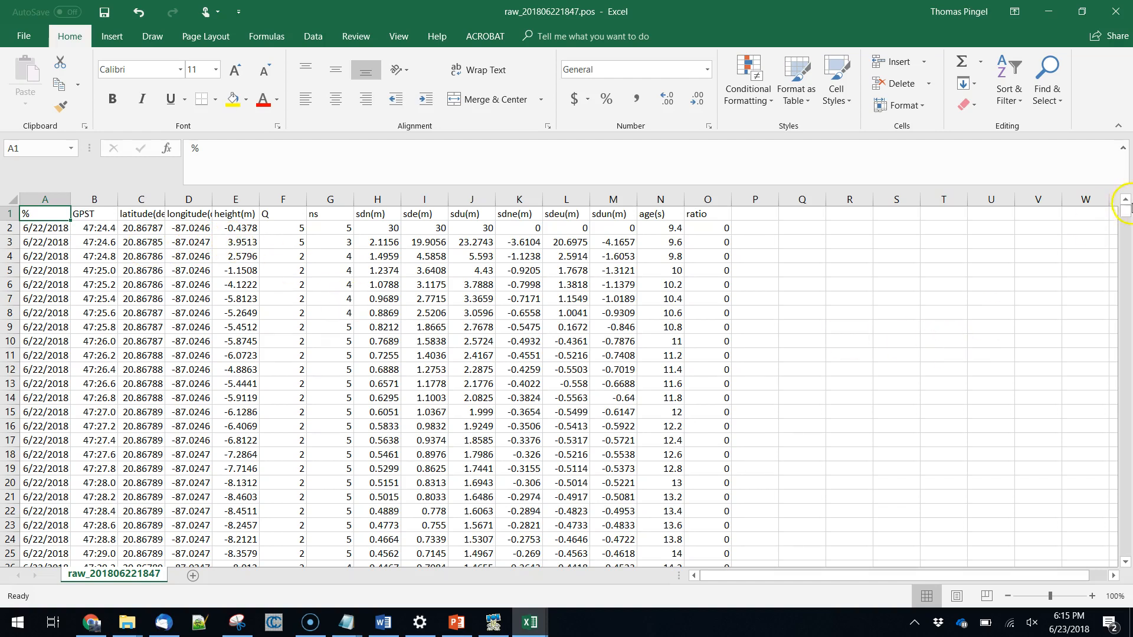
Calculate the median latitude below the last data row by entering =median(c2:c31676) in C31677.
{"action": "left_click_drag", "start_coordinate": [1127, 212], "coordinate": [1127, 557]}
{"action": "scroll", "coordinate": [891, 533], "scroll_direction": "down", "scroll_amount": 2}
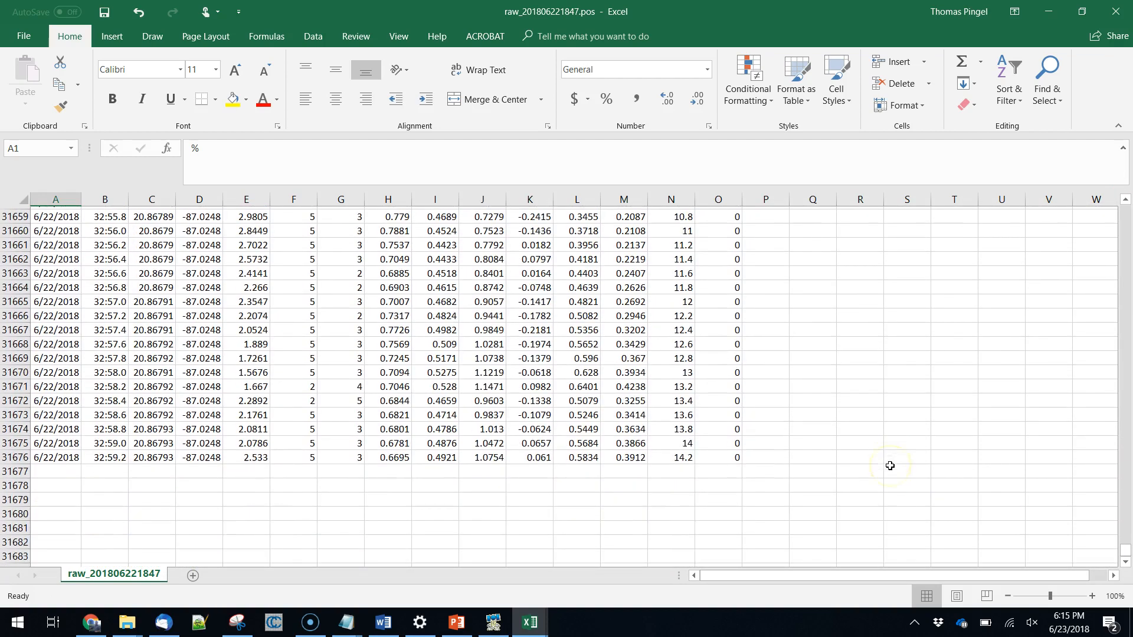
{"action": "left_click", "coordinate": [160, 467]}
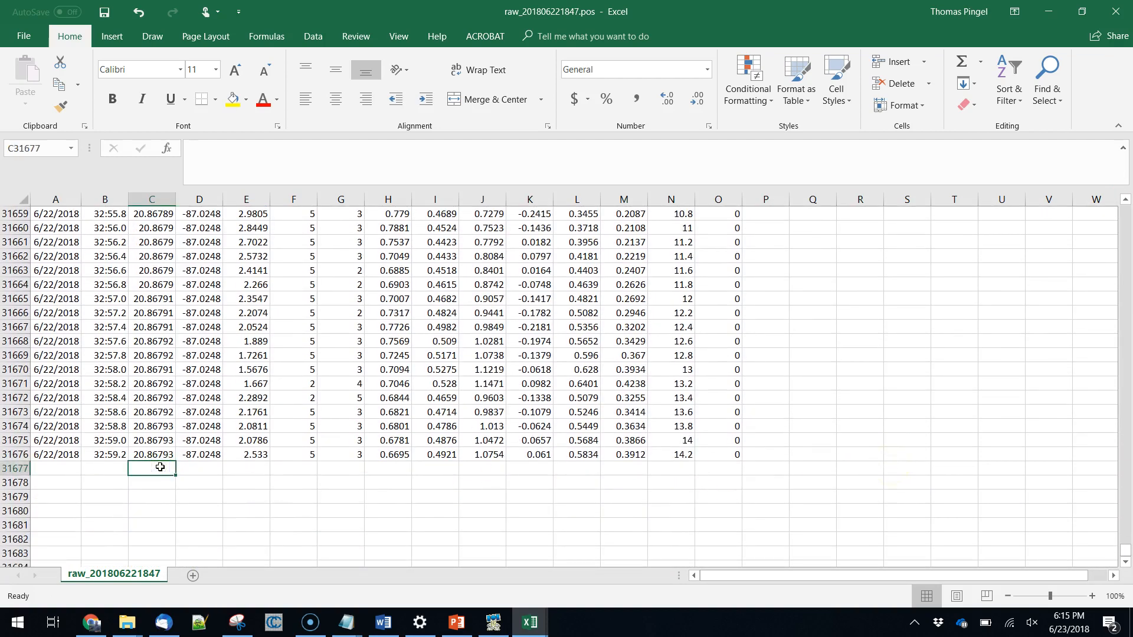
{"action": "type", "text": "="}
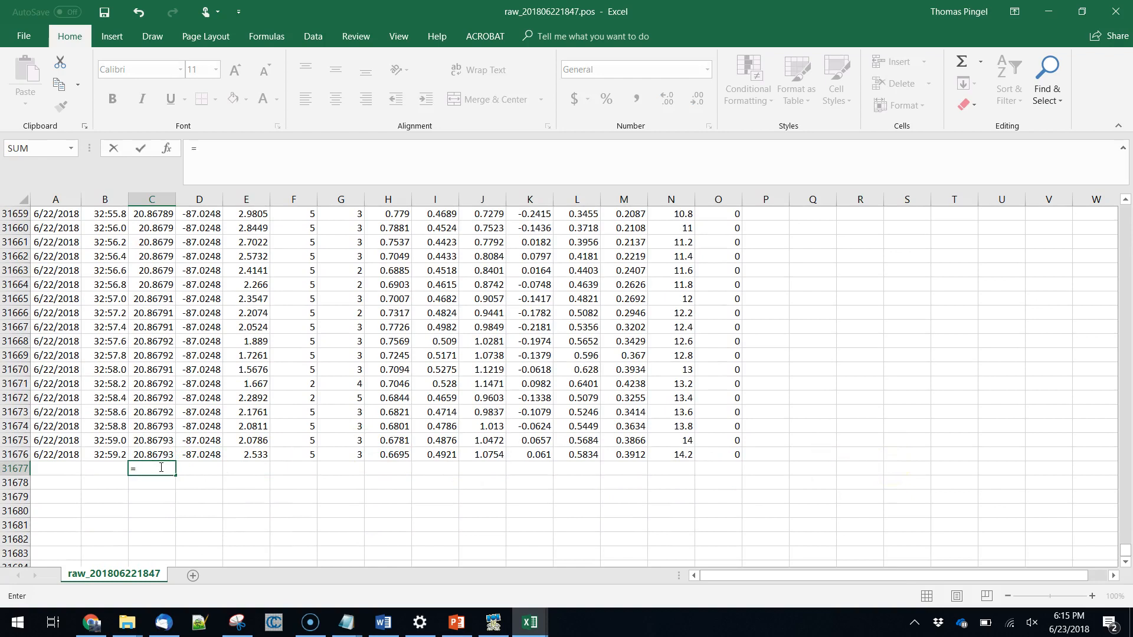
{"action": "type", "text": "median("}
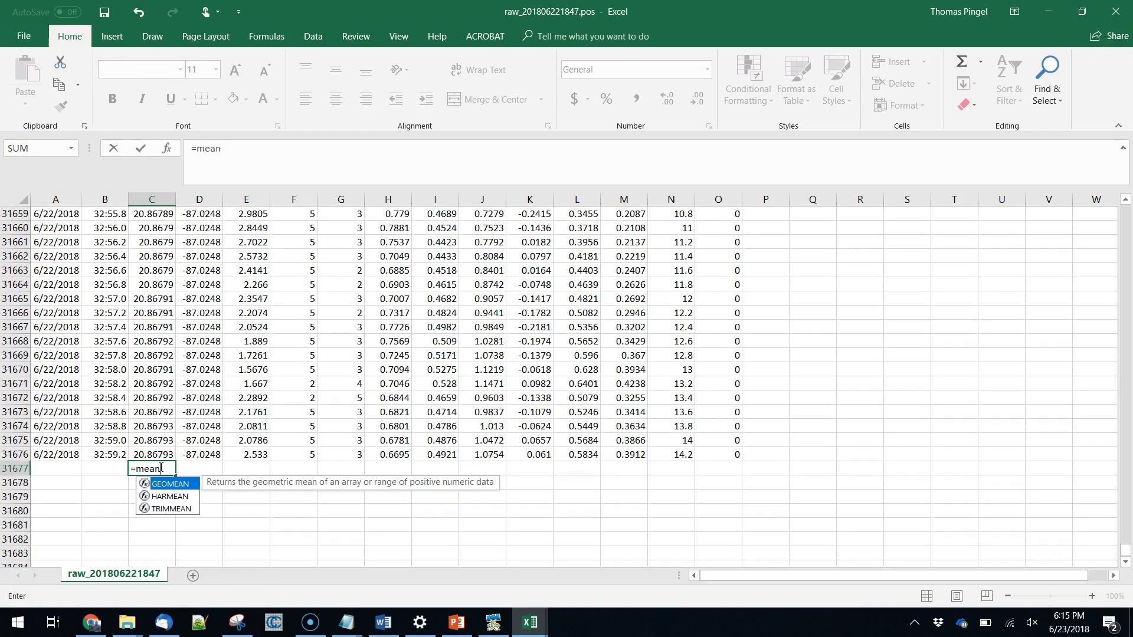
{"action": "type", "text": "c2:"}
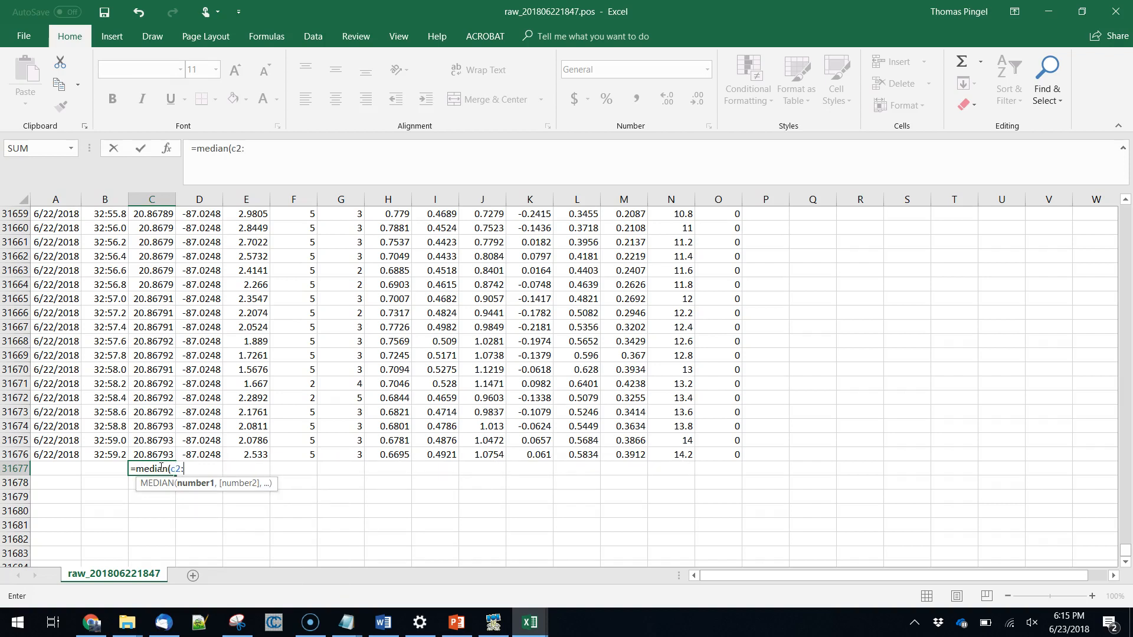
{"action": "type", "text": "c"}
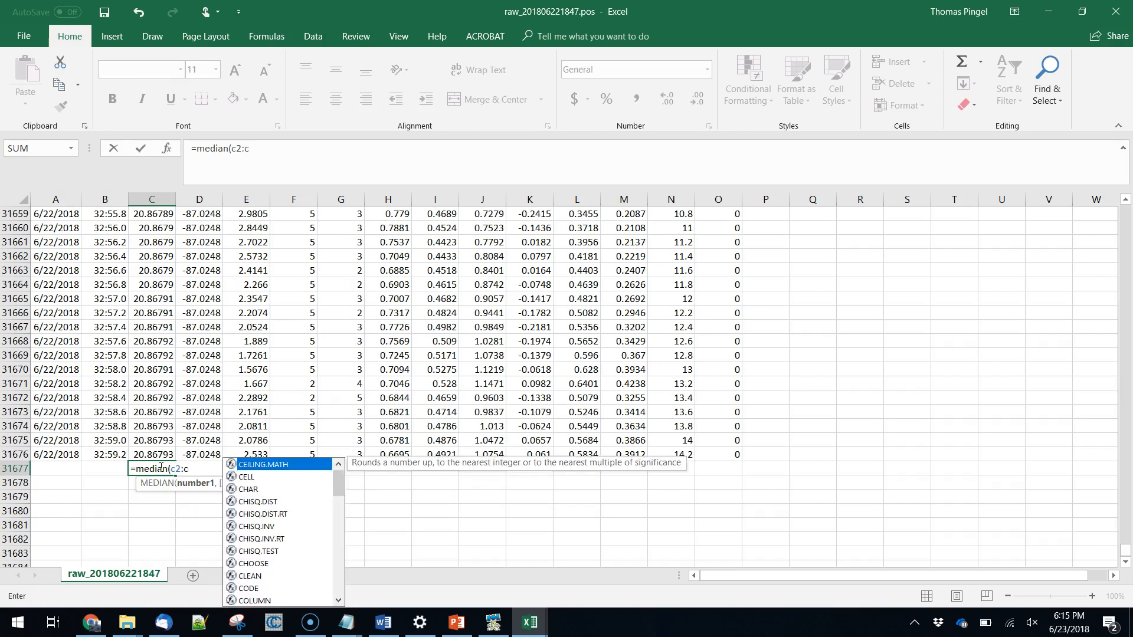
{"action": "type", "text": "31676)"}
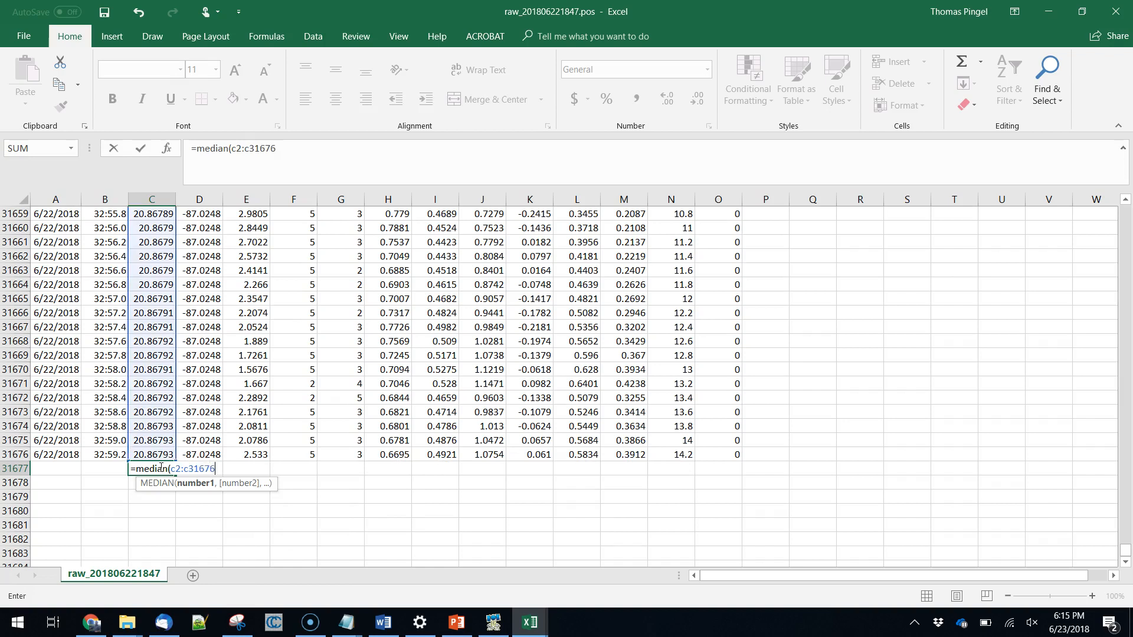
{"action": "key", "text": "Return"}
Copy the median formula from C31677 to D31677:E31677 for longitude and height, and check the copied formulas.
{"action": "left_click", "coordinate": [160, 468]}
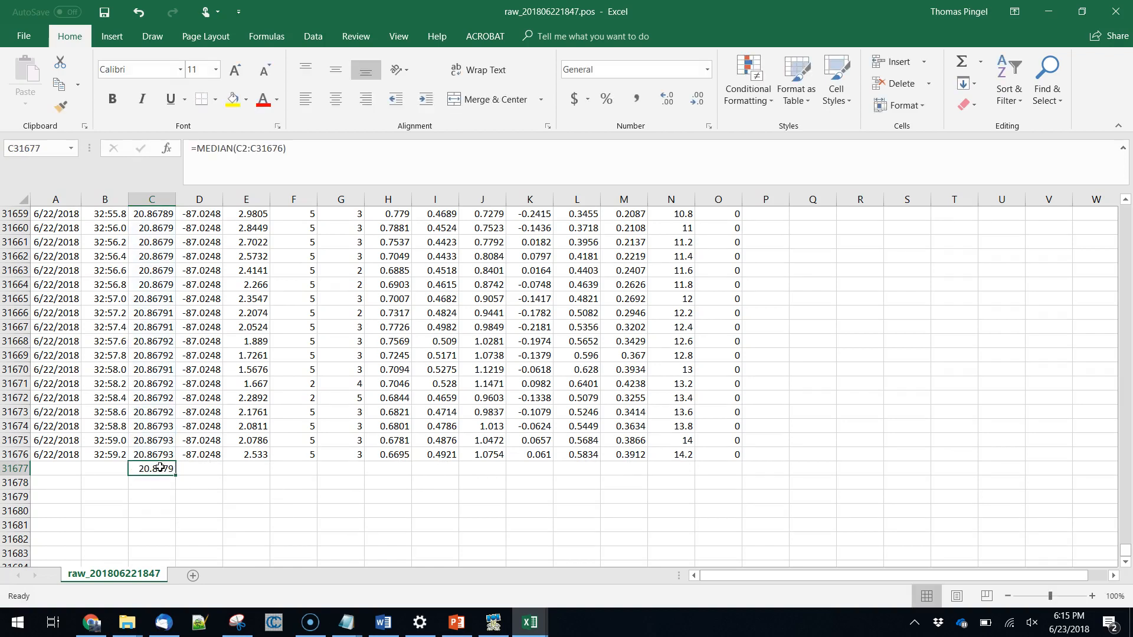
{"action": "key", "text": "ctrl+c"}
{"action": "key", "text": "Right"}
{"action": "key", "text": "shift+Right"}
{"action": "key", "text": "ctrl+v"}
{"action": "key", "text": "Left"}
{"action": "key", "text": "Right"}
{"action": "key", "text": "Left"}
{"action": "key", "text": "Right"}
{"action": "key", "text": "Right"}
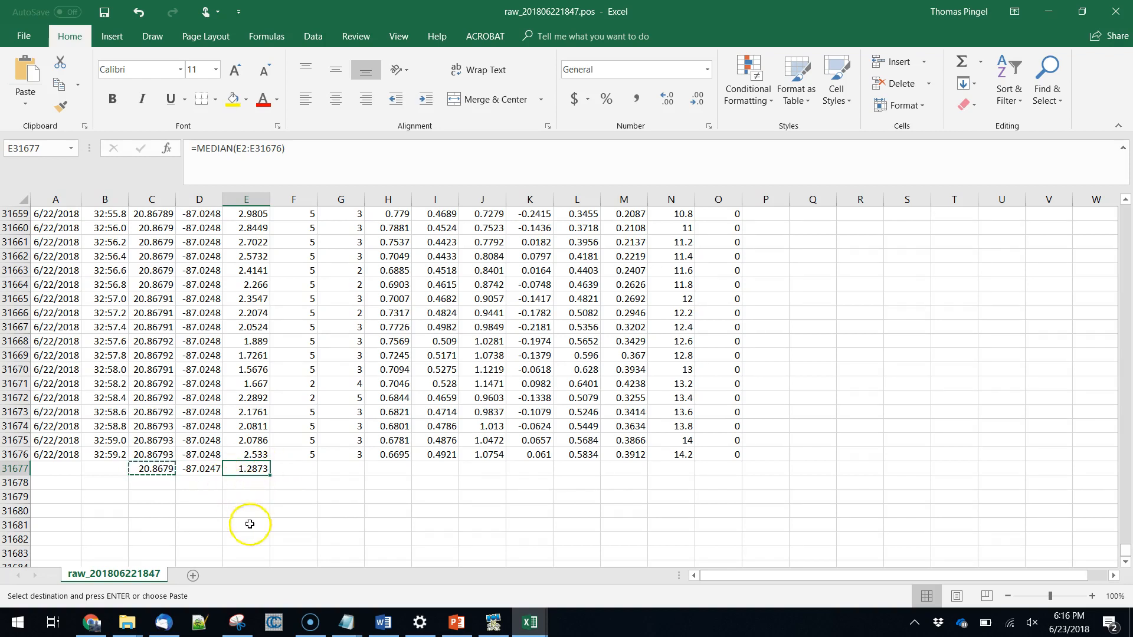
Switch to the Lat/Lon and UTM converter page in Chrome and paste the C31677 median as the decimal-degree latitude.
{"action": "left_click", "coordinate": [91, 622]}
{"action": "left_click", "coordinate": [786, 8]}
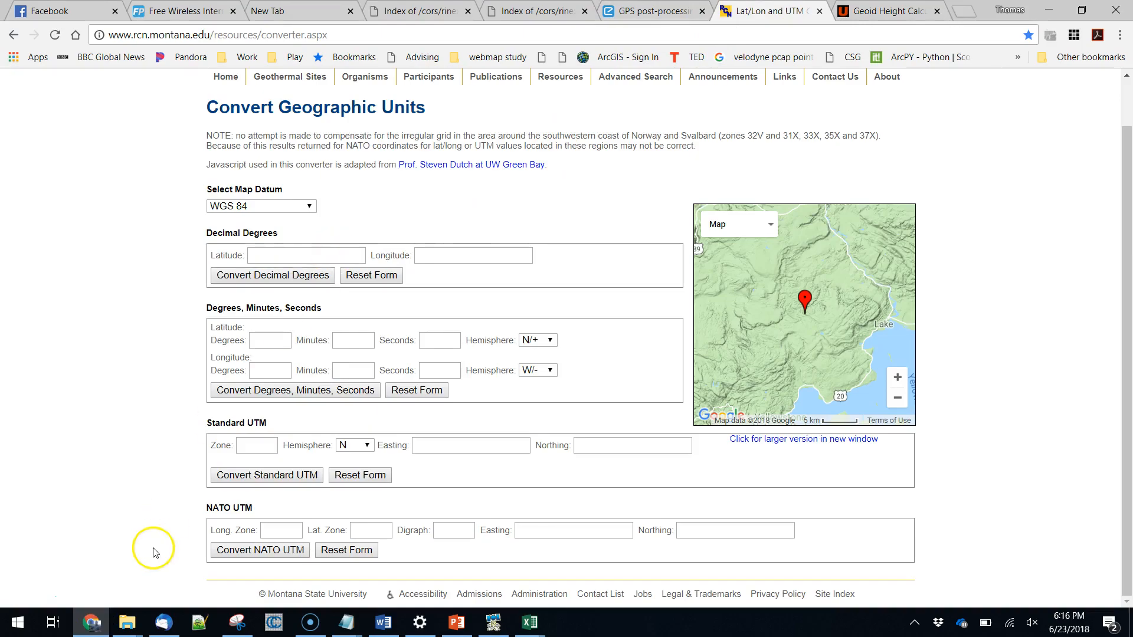
{"action": "key", "text": "alt+Tab"}
{"action": "left_click", "coordinate": [149, 469]}
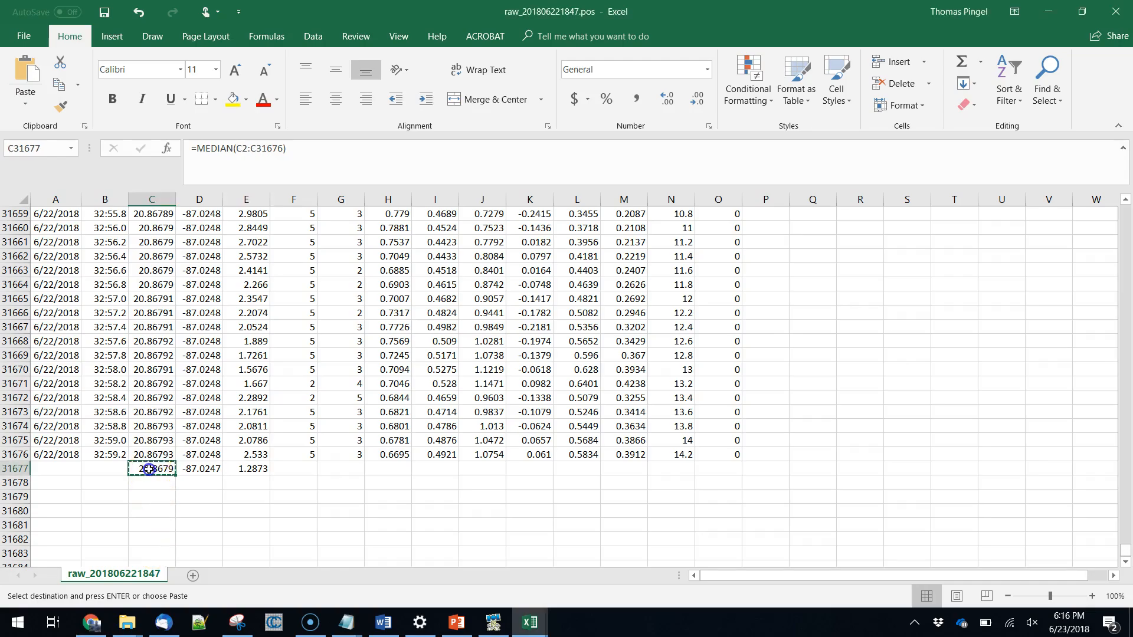
{"action": "key", "text": "alt+Tab"}
{"action": "left_click", "coordinate": [325, 255]}
{"action": "key", "text": "ctrl+v"}
Copy the median longitude from D31677 into the converter's decimal-degree longitude and convert the coordinates.
{"action": "key", "text": "alt+Tab"}
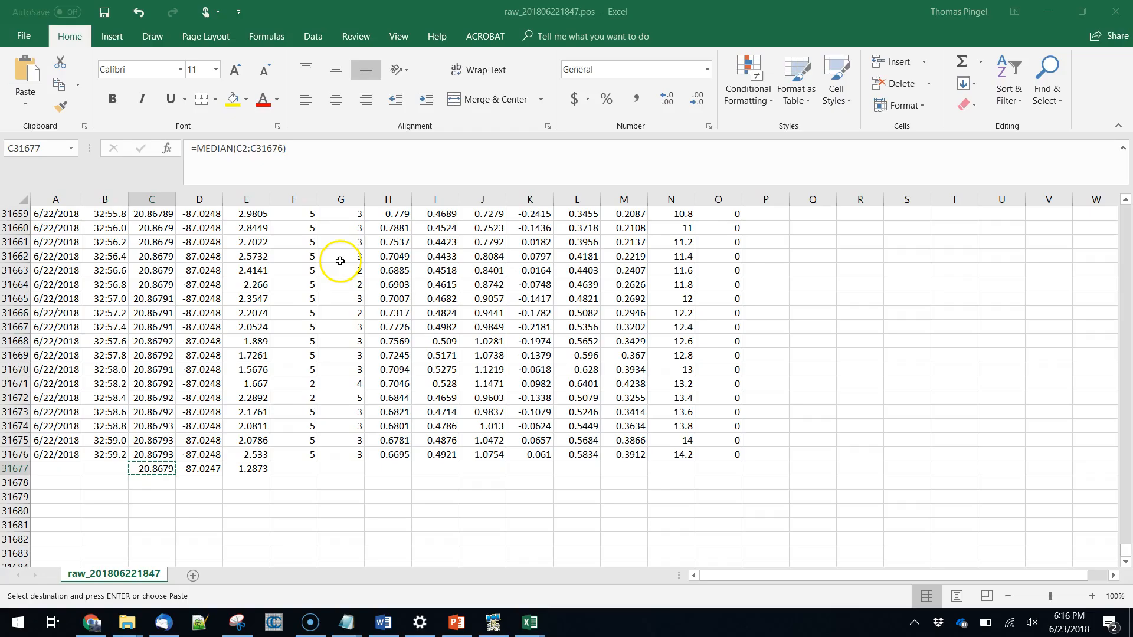
{"action": "left_click", "coordinate": [196, 469]}
{"action": "key", "text": "ctrl+c"}
{"action": "key", "text": "alt+Tab"}
{"action": "left_click", "coordinate": [436, 255]}
{"action": "key", "text": "ctrl+v"}
{"action": "left_click", "coordinate": [278, 280]}
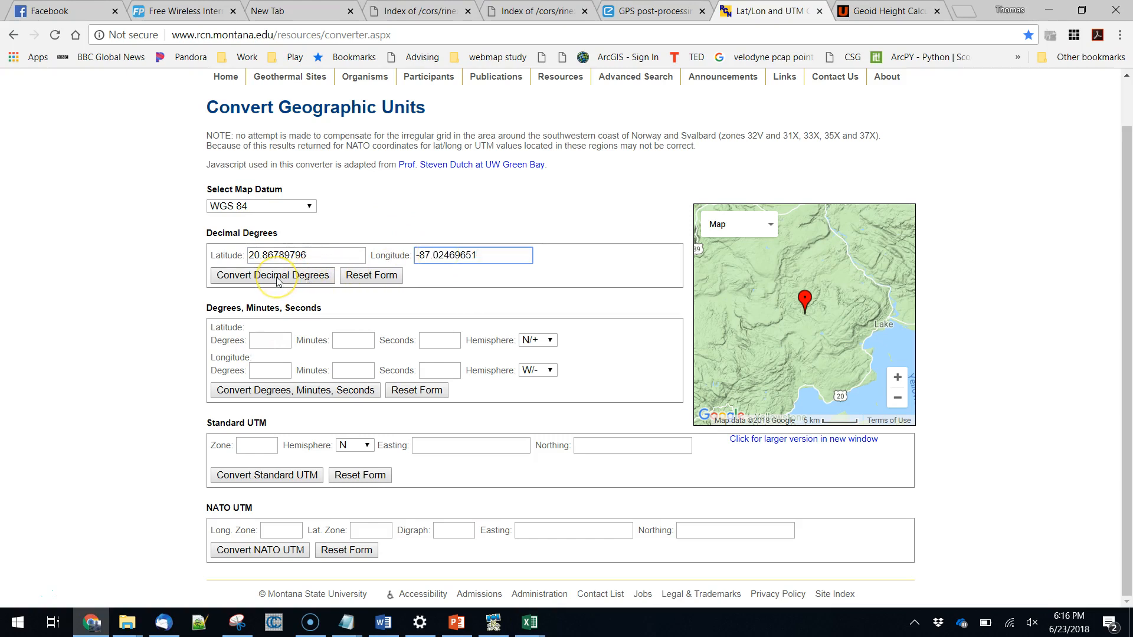
{"action": "left_click", "coordinate": [277, 280]}
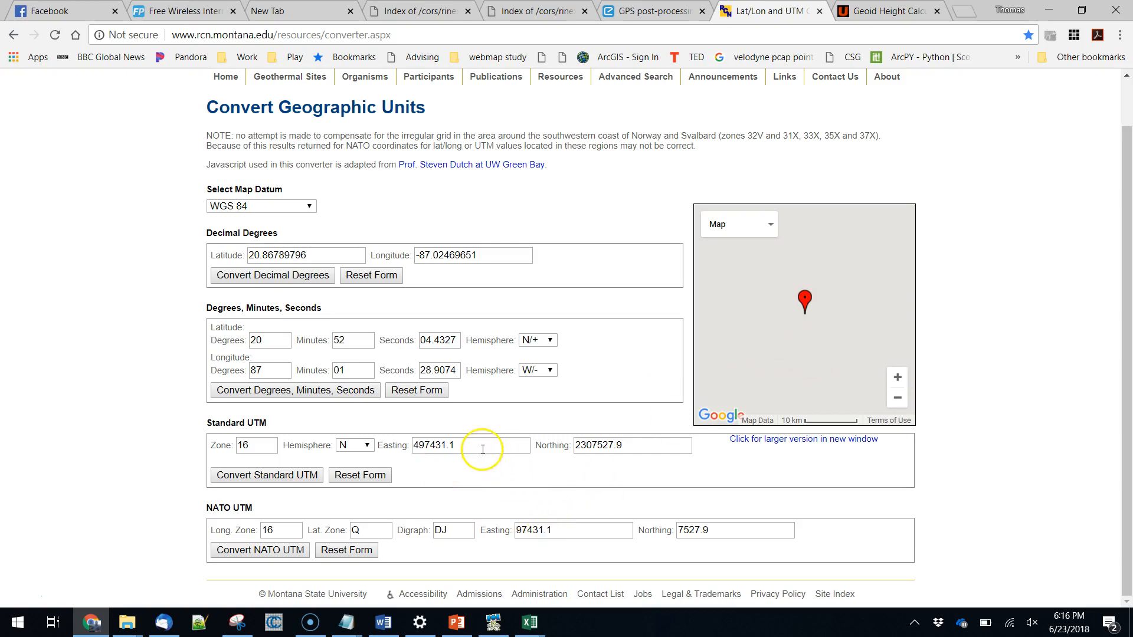
Copy the Standard UTM easting 497431.1 from the converter and paste it into C31678 of the Excel sheet.
{"action": "left_click_drag", "start_coordinate": [475, 448], "coordinate": [371, 448]}
{"action": "key", "text": "ctrl+c"}
{"action": "key", "text": "alt+Tab"}
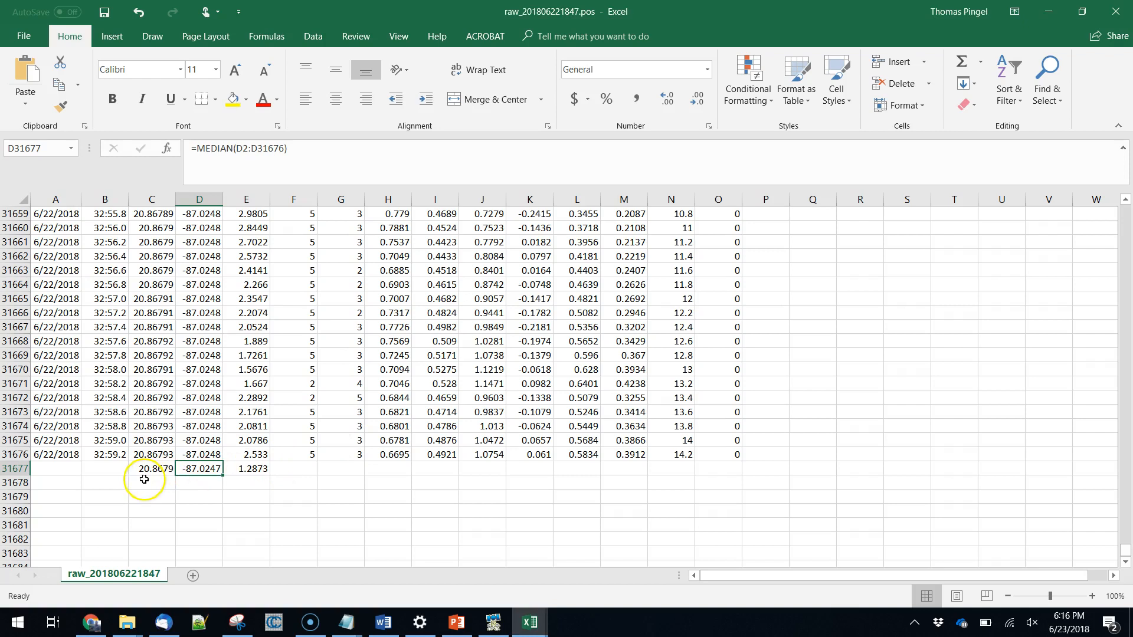
{"action": "left_click", "coordinate": [148, 482]}
{"action": "key", "text": "ctrl+v"}
Return to the converter in Chrome, copy the Standard UTM northing 2307527.9 and paste it into D31678 in Excel.
{"action": "key", "text": "alt+Tab"}
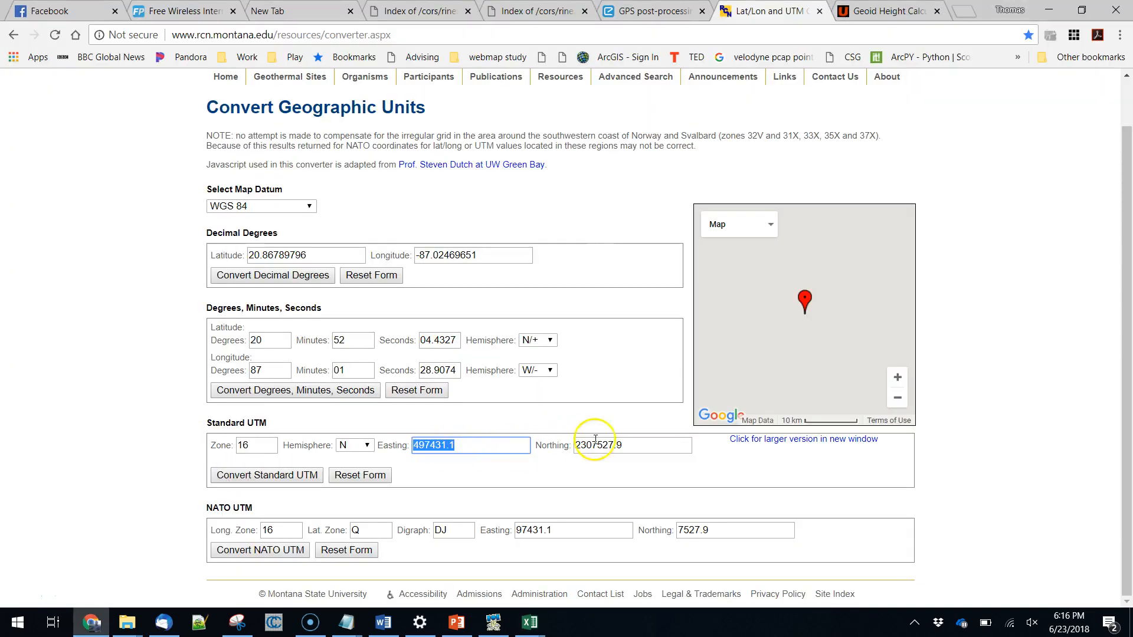
{"action": "left_click_drag", "start_coordinate": [625, 446], "coordinate": [579, 445]}
{"action": "key", "text": "ctrl+c"}
{"action": "key", "text": "alt+Tab"}
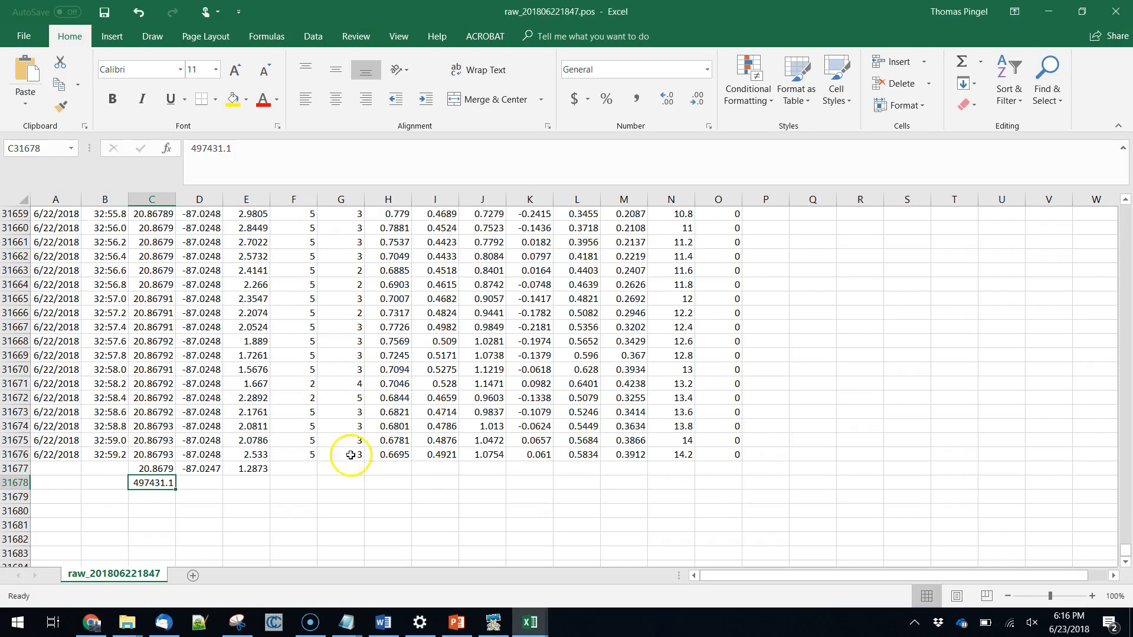
{"action": "left_click", "coordinate": [201, 482]}
{"action": "key", "text": "ctrl+v"}
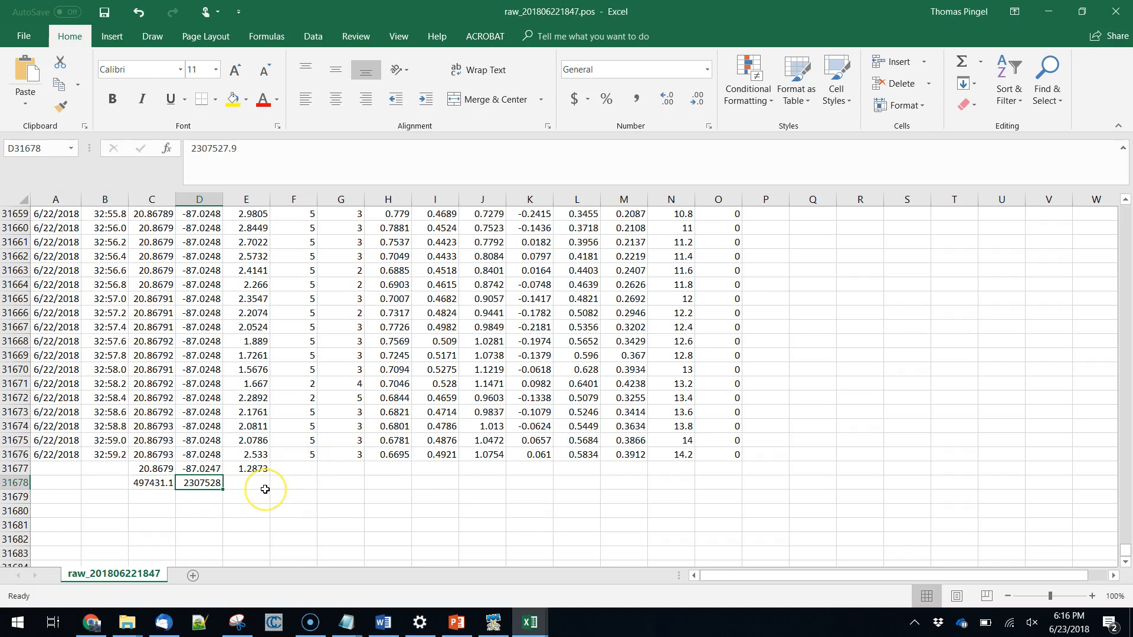
Bring up the Geoid Height Calculator page in Chrome and replace its latitude degrees with the median latitude copied from C31677 in Excel.
{"action": "key", "text": "alt+Tab"}
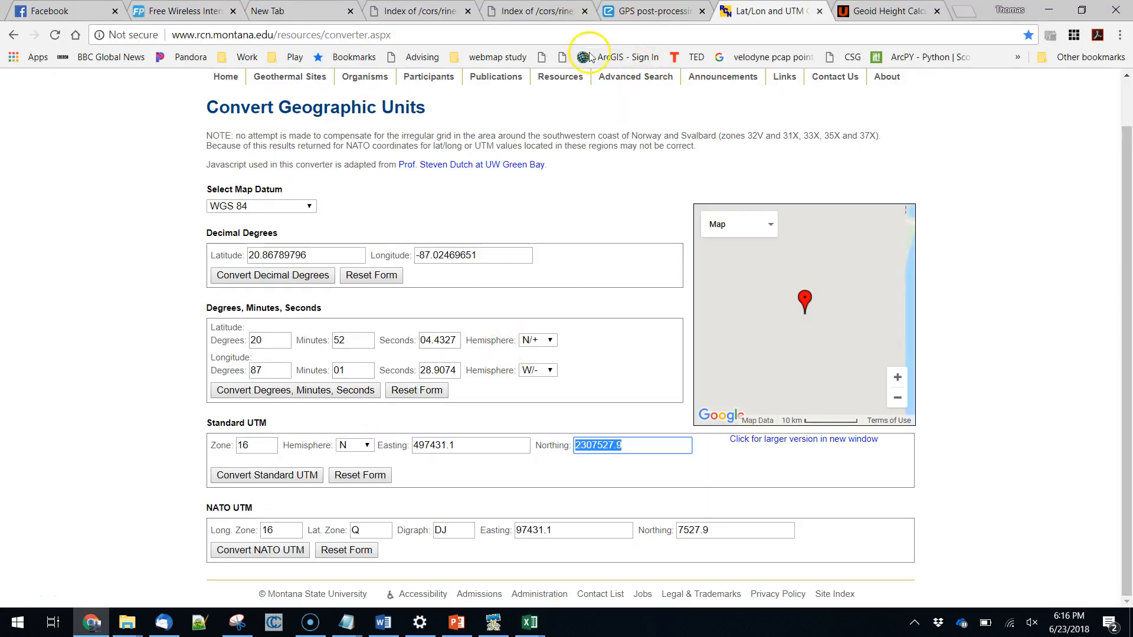
{"action": "left_click", "coordinate": [883, 11]}
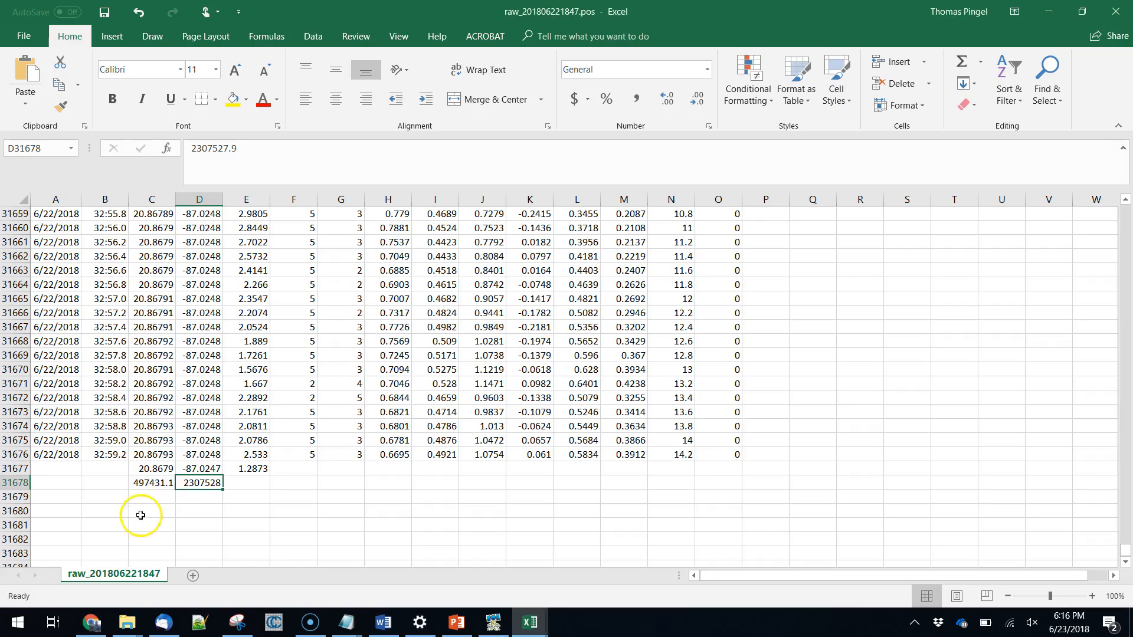
{"action": "left_click", "coordinate": [152, 468]}
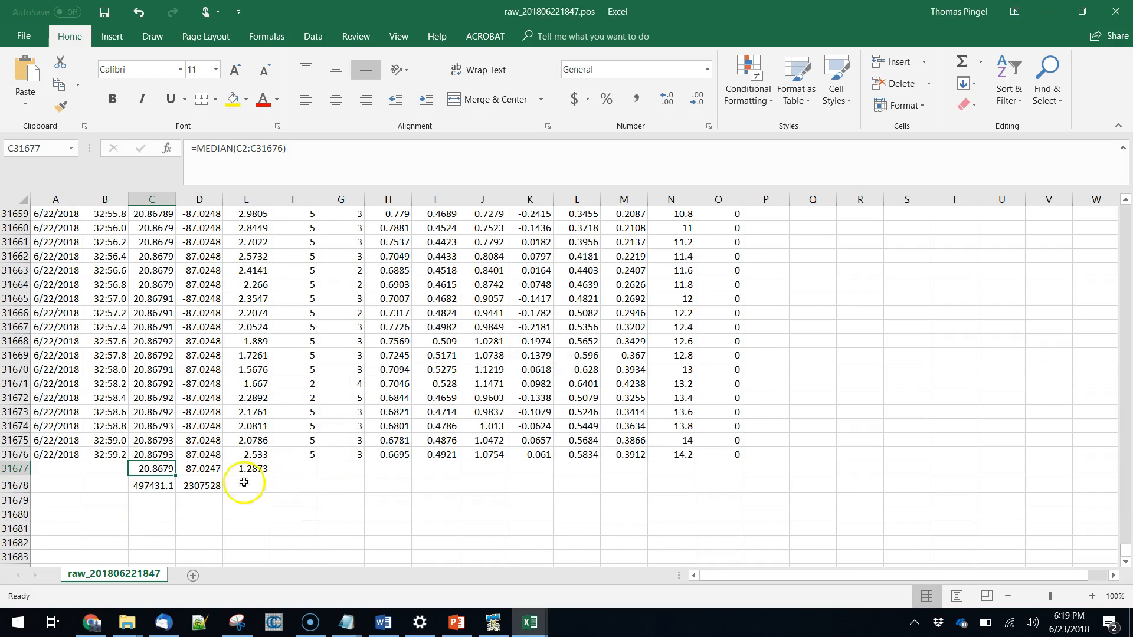
{"action": "key", "text": "ctrl+c"}
{"action": "key", "text": "alt+Tab"}
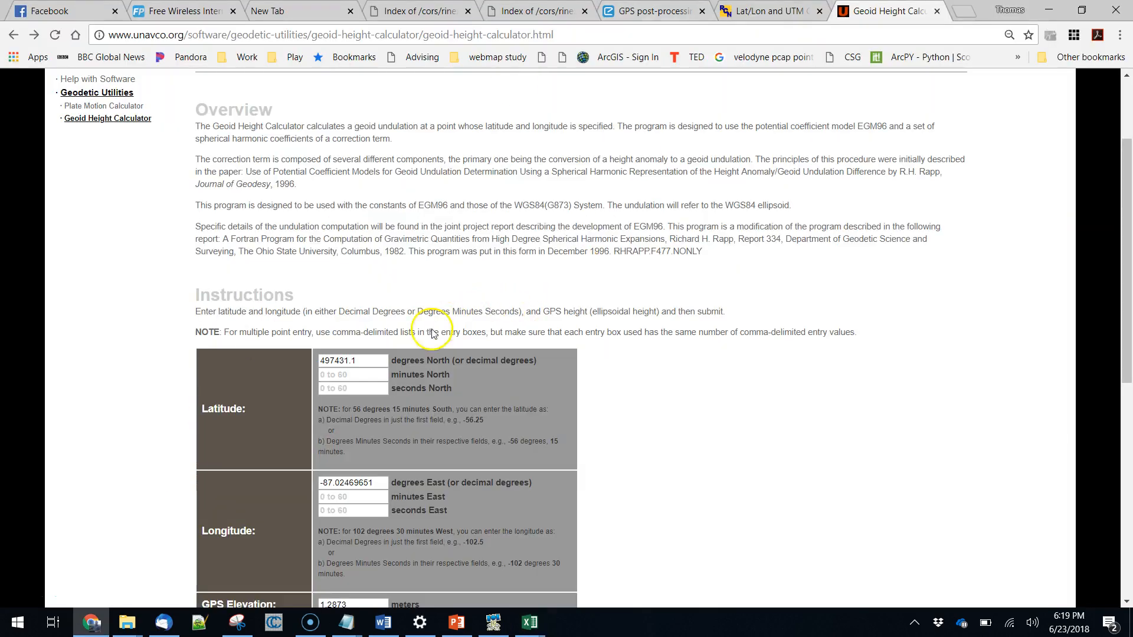
{"action": "double_click", "coordinate": [353, 361]}
{"action": "key", "text": "ctrl+v"}
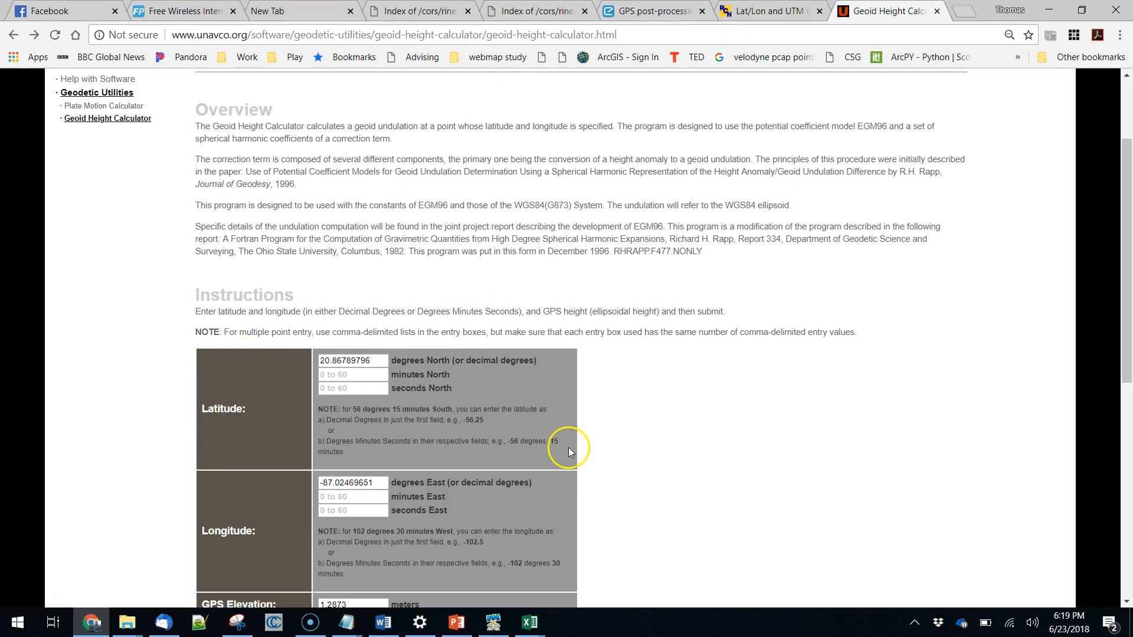
Copy the median longitude from D31677 in Excel and paste it over the longitude degrees in the Geoid Height Calculator.
{"action": "key", "text": "alt+Tab"}
{"action": "left_click", "coordinate": [190, 468]}
{"action": "key", "text": "ctrl+c"}
{"action": "key", "text": "alt+Tab"}
{"action": "left_click_drag", "start_coordinate": [376, 481], "coordinate": [301, 483]}
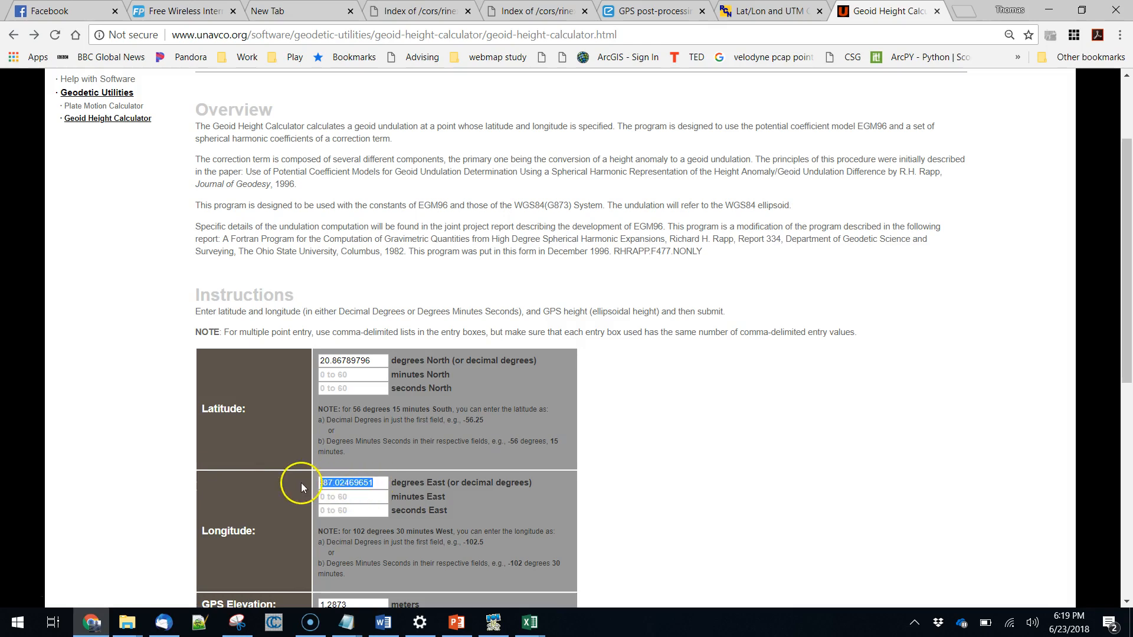
{"action": "key", "text": "ctrl+v"}
Copy the median height from E31677 in Excel into the calculator's GPS elevation as 1.2873 meters and submit the form.
{"action": "scroll", "coordinate": [565, 464], "scroll_direction": "down", "scroll_amount": 2}
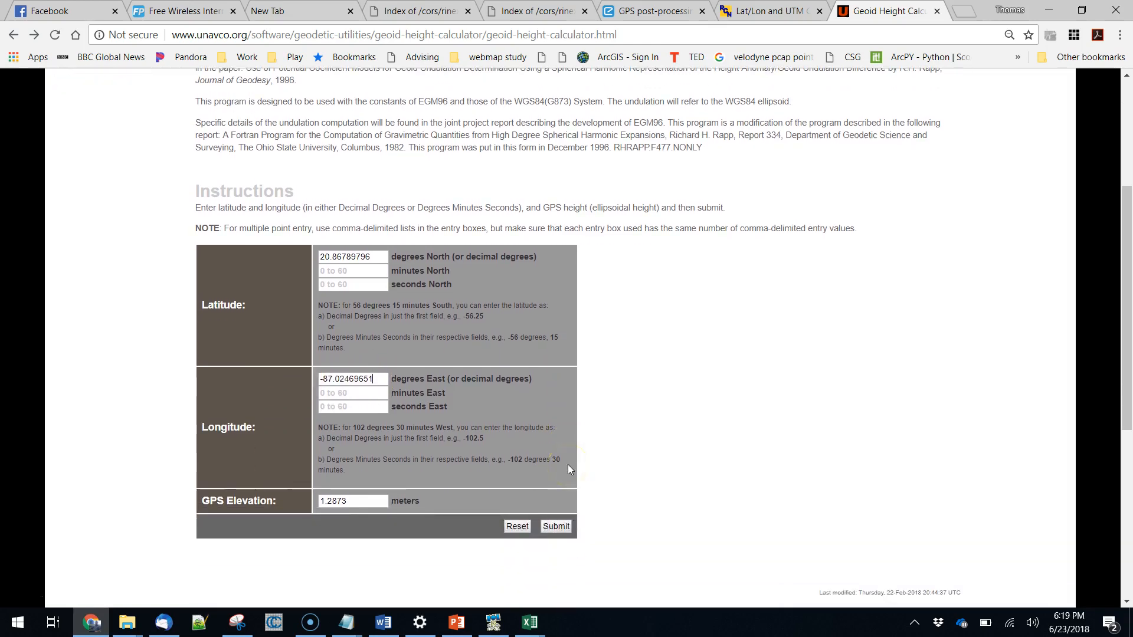
{"action": "key", "text": "alt+Tab"}
{"action": "left_click", "coordinate": [253, 468]}
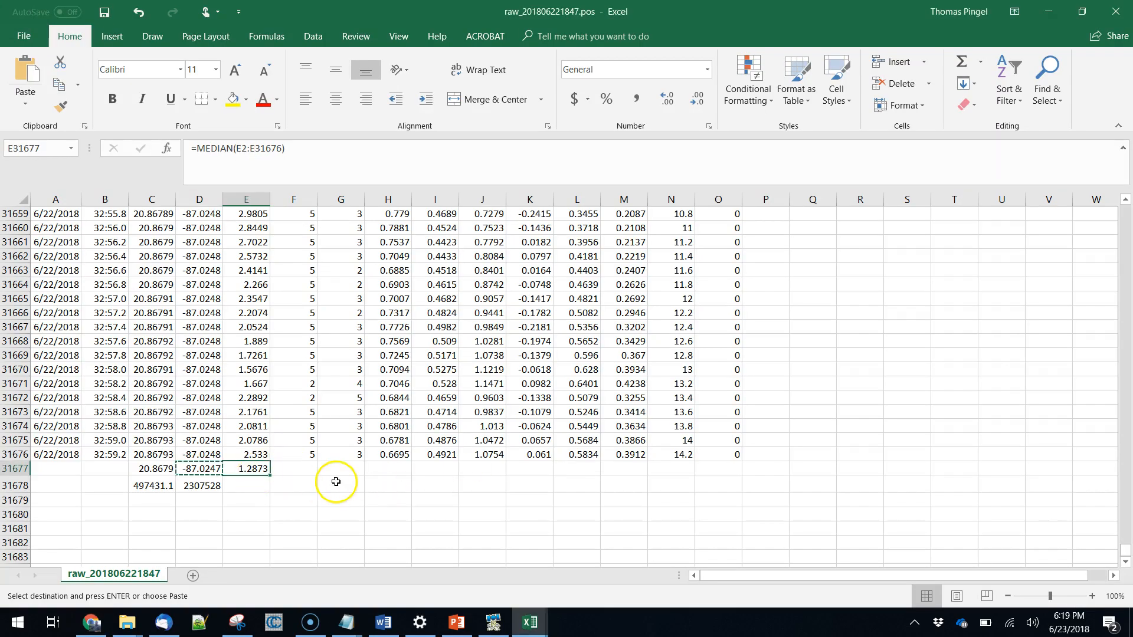
{"action": "key", "text": "ctrl+c"}
{"action": "key", "text": "alt+Tab"}
{"action": "left_click", "coordinate": [351, 500]}
{"action": "key", "text": "ctrl+v"}
{"action": "key", "text": "ctrl+a"}
{"action": "key", "text": "BackSpace"}
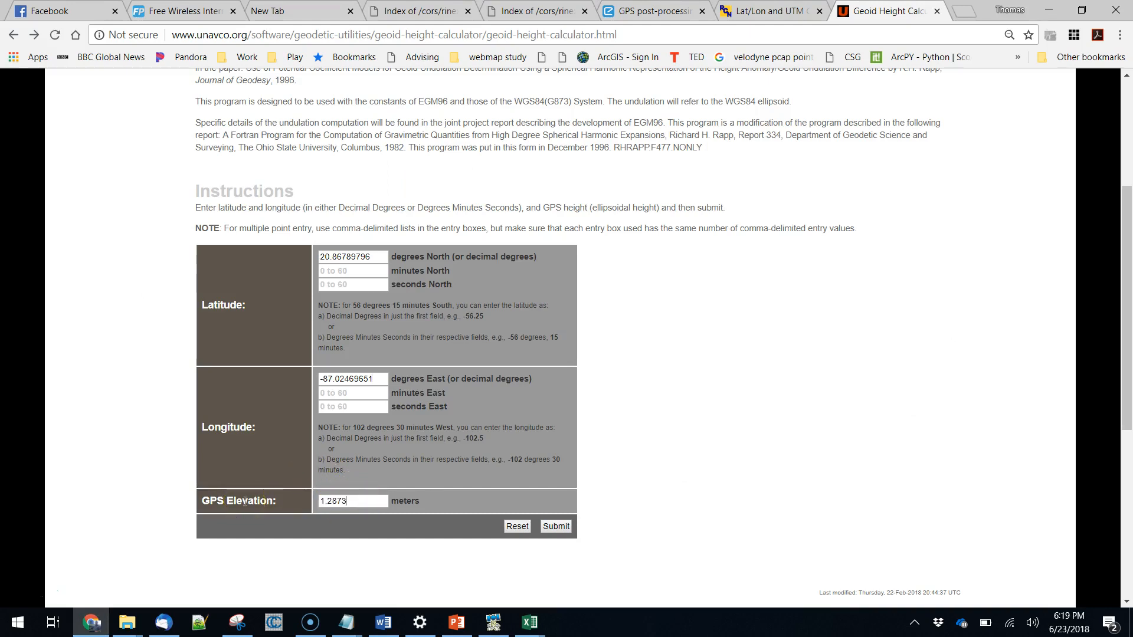
{"action": "left_click", "coordinate": [558, 526]}
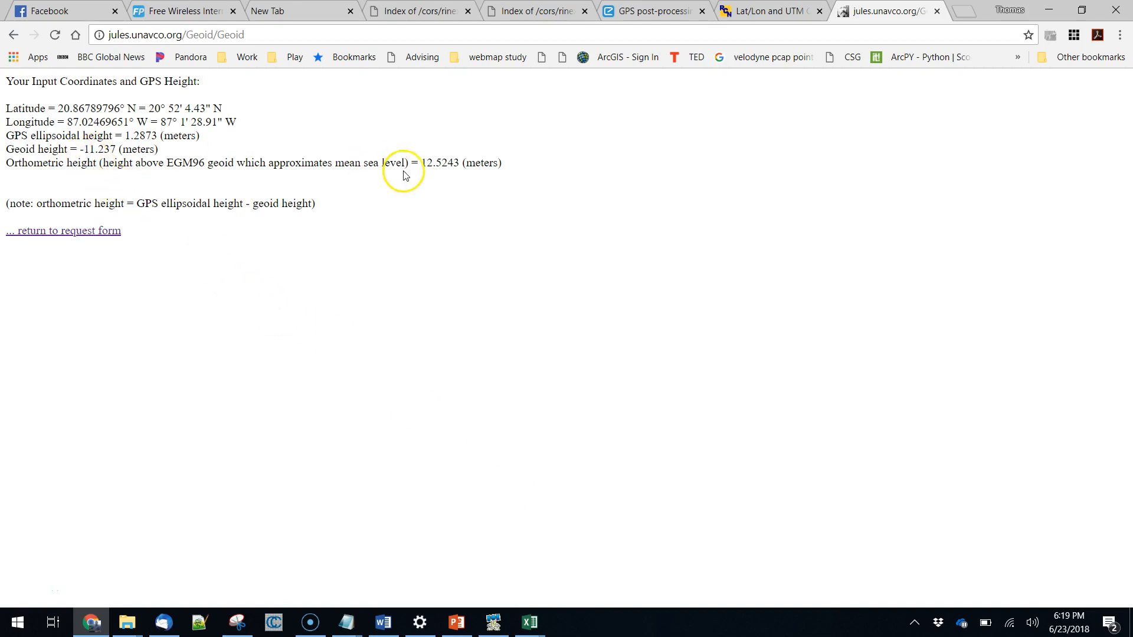
Copy the orthometric height 12.5243 from the calculator's results and paste it as unformatted text into E31678 in Excel.
{"action": "left_click_drag", "start_coordinate": [420, 163], "coordinate": [459, 161]}
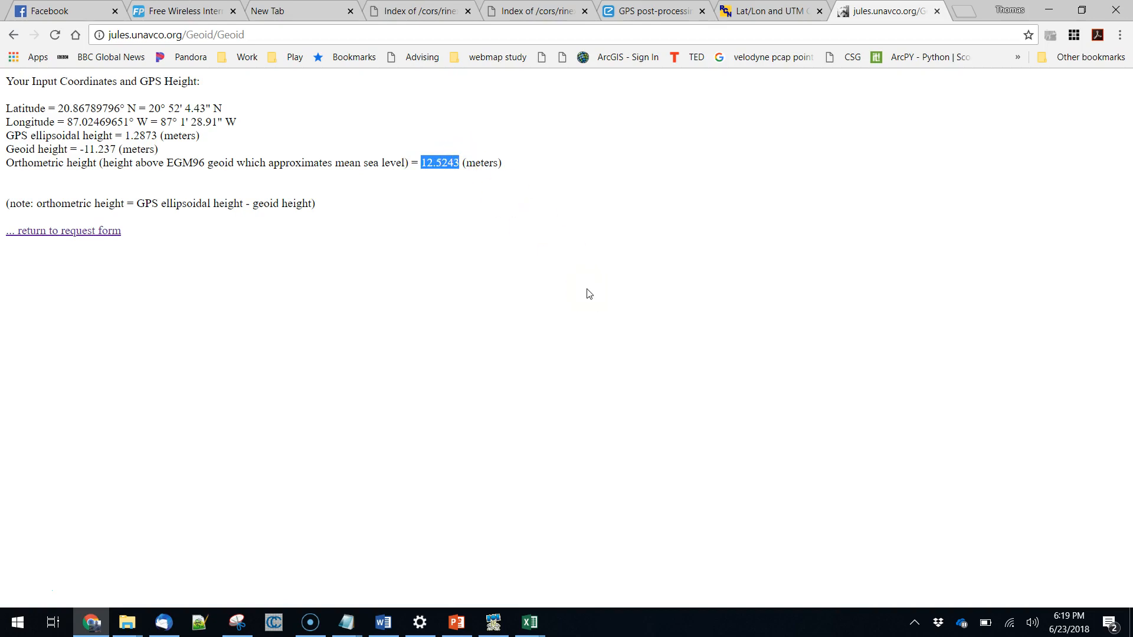
{"action": "key", "text": "alt+Tab"}
{"action": "left_click", "coordinate": [258, 482]}
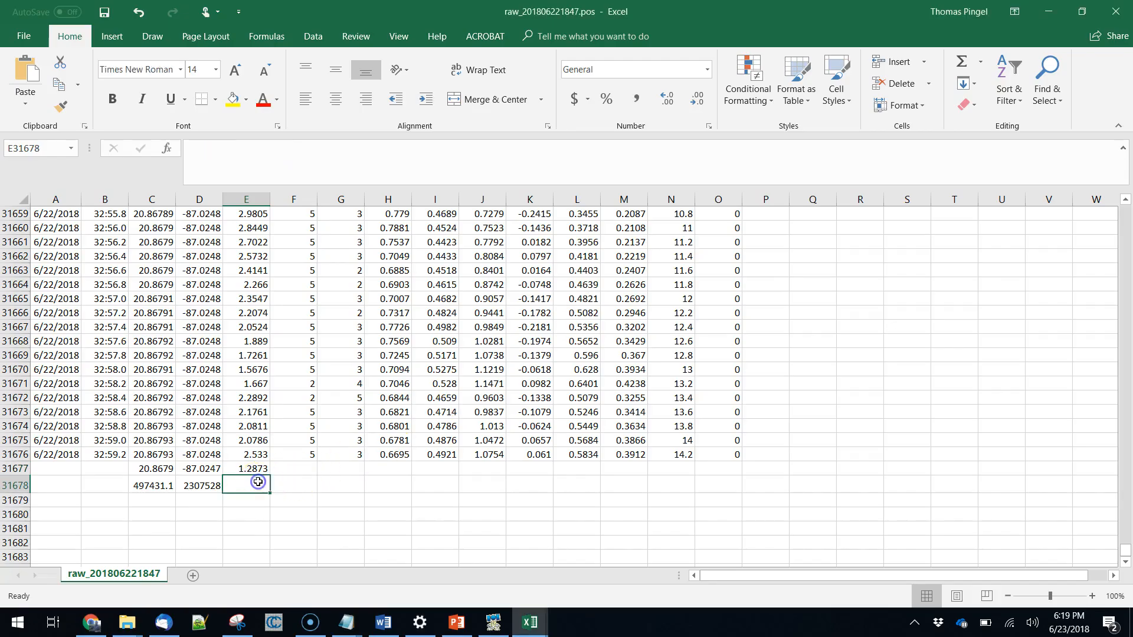
{"action": "right_click", "coordinate": [258, 482]}
{"action": "left_click", "coordinate": [319, 250]}
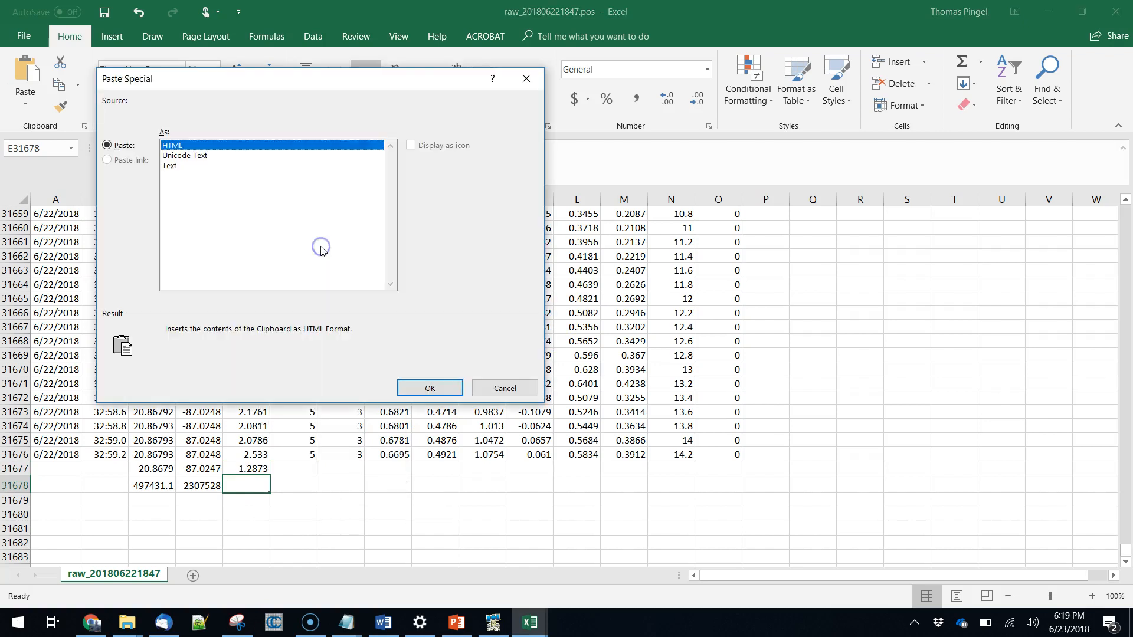
{"action": "left_click", "coordinate": [172, 166]}
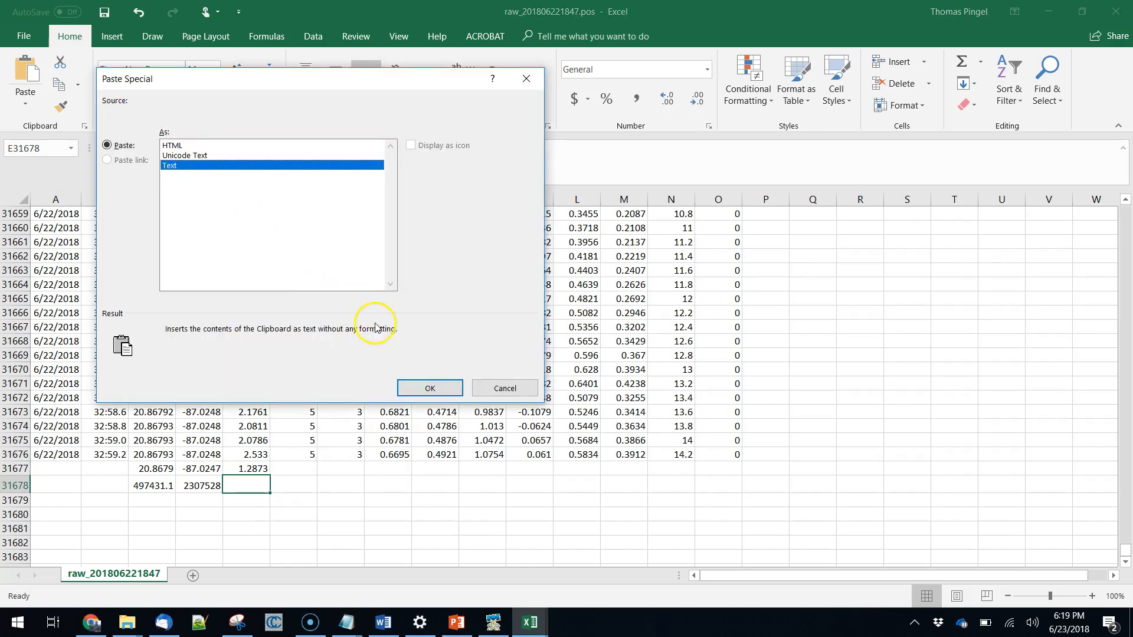
{"action": "left_click", "coordinate": [420, 386]}
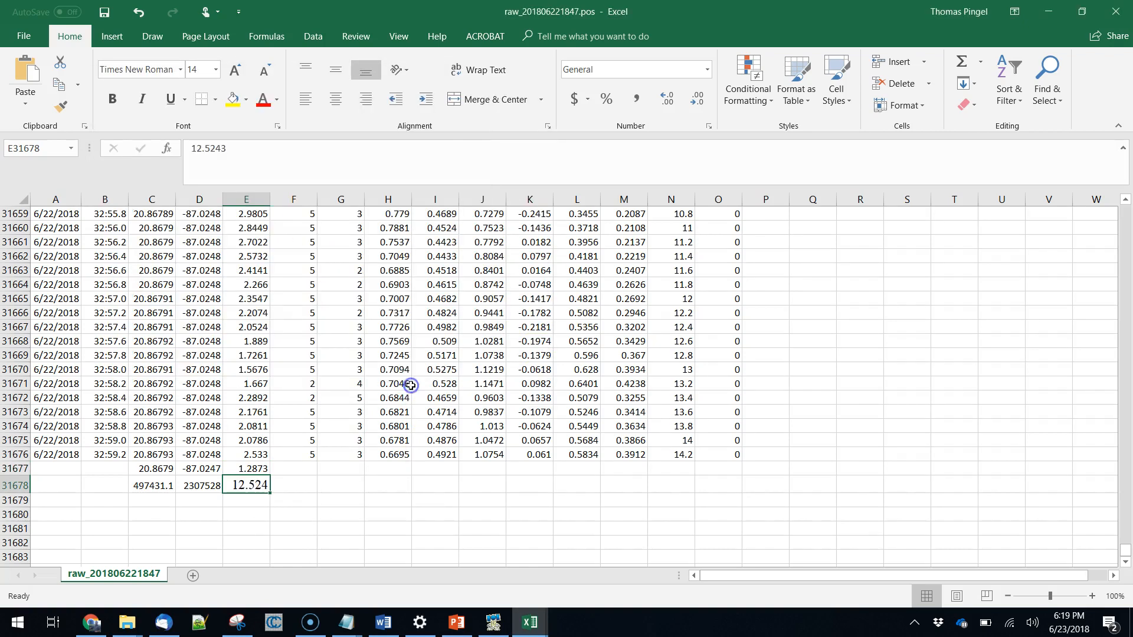
{"action": "left_click", "coordinate": [344, 483]}
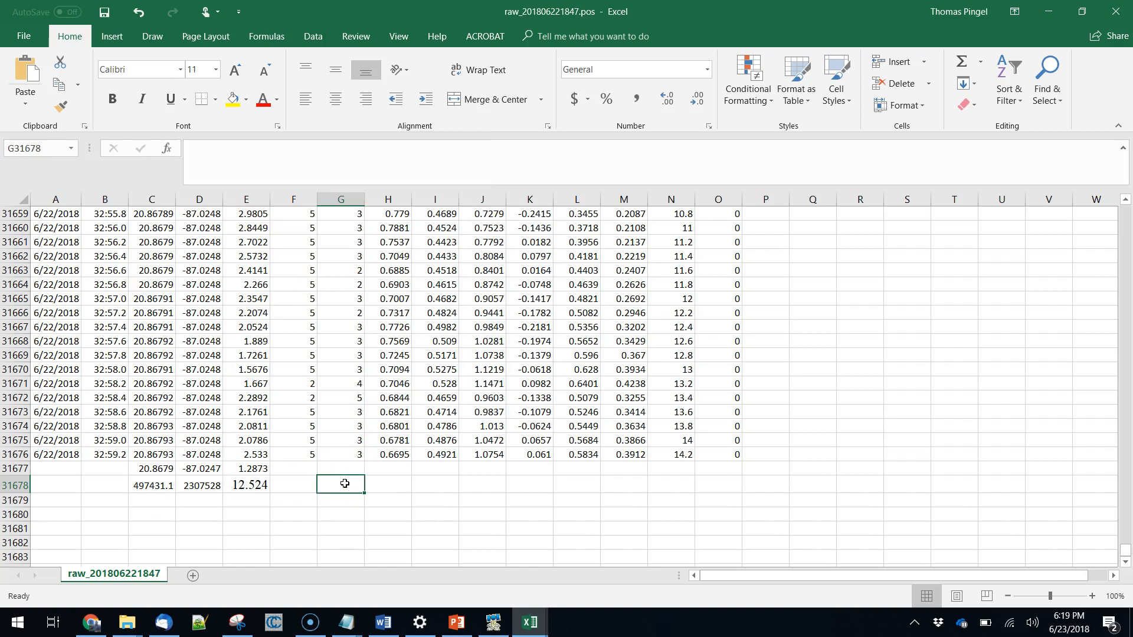